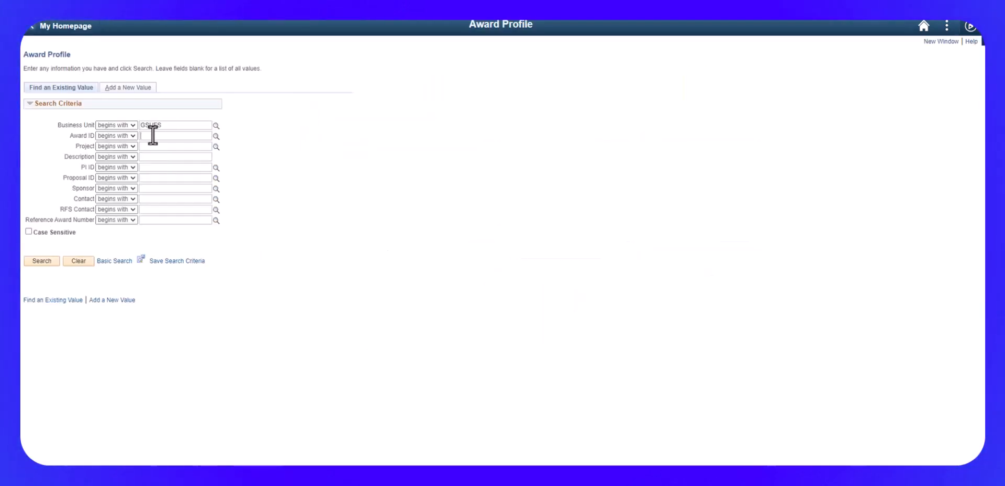
Search for award ID CON018756 in business unit GSUFS and open its award profile.
left_click(152, 135)
type("CON018756")
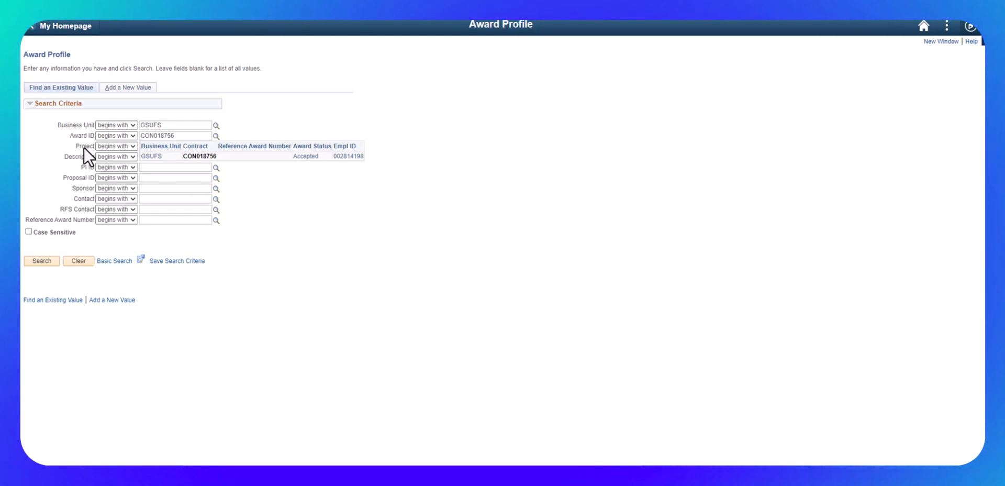
left_click(43, 260)
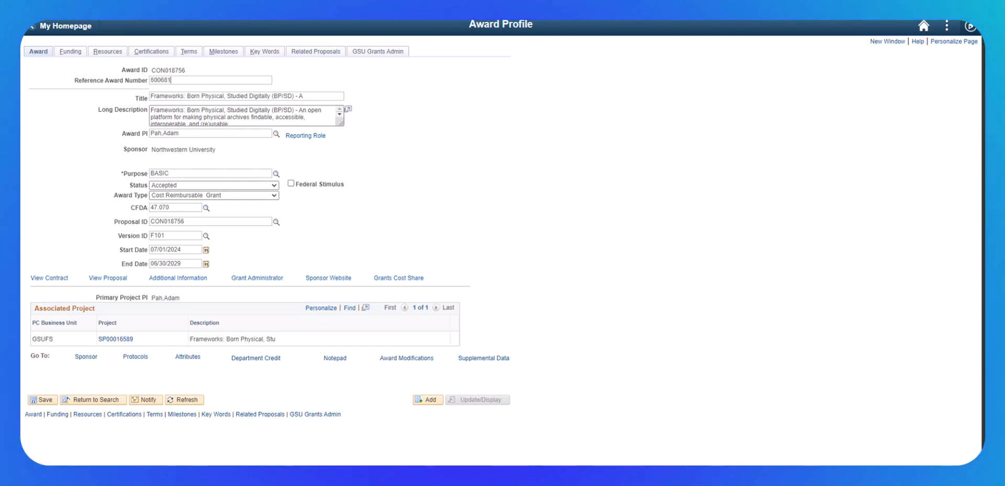
Set the reference award number to 60068196 GSU and save the award profile.
type("1")
key("BackSpace")
key("BackSpace")
key("BackSpace")
key("BackSpace")
key("BackSpace")
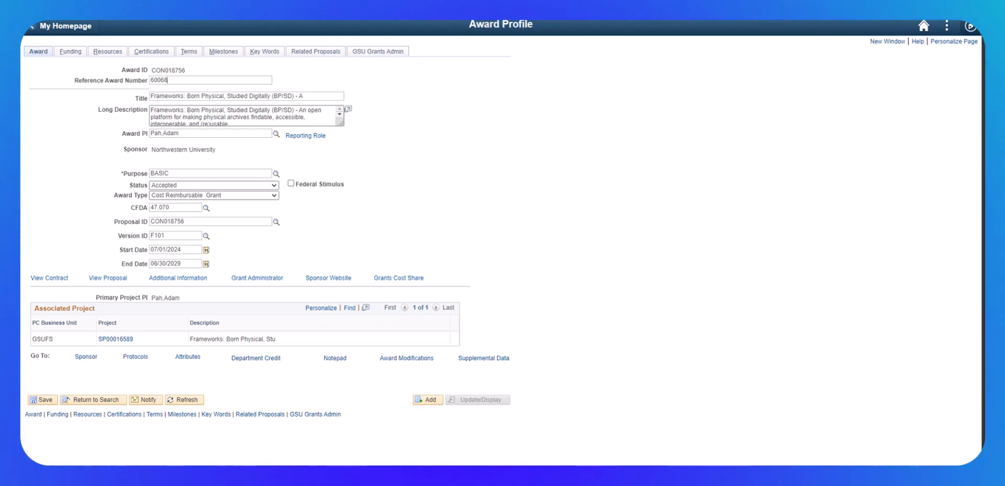
type("81")
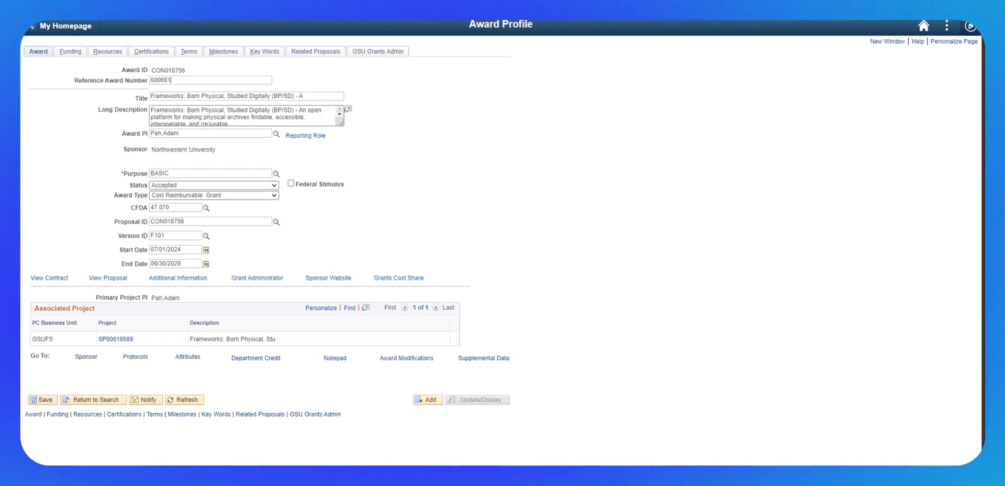
type("96 GSU")
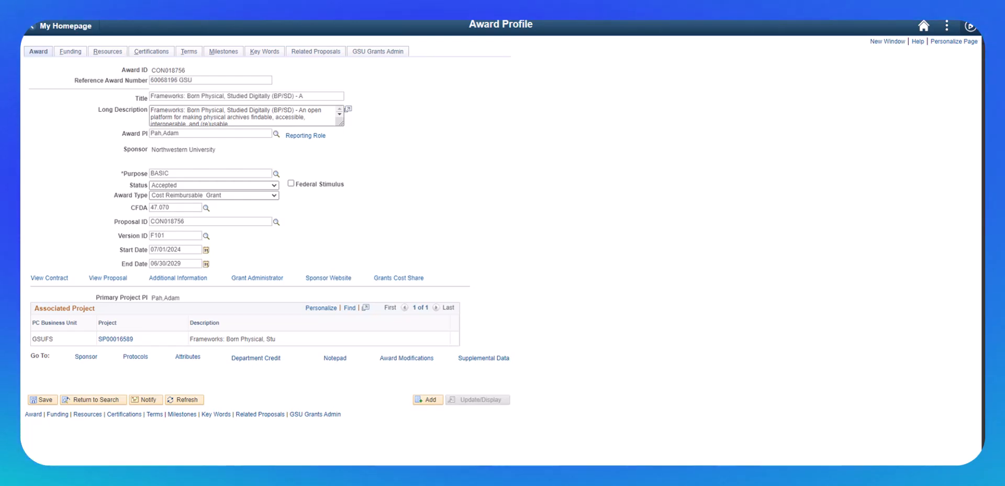
left_click(36, 399)
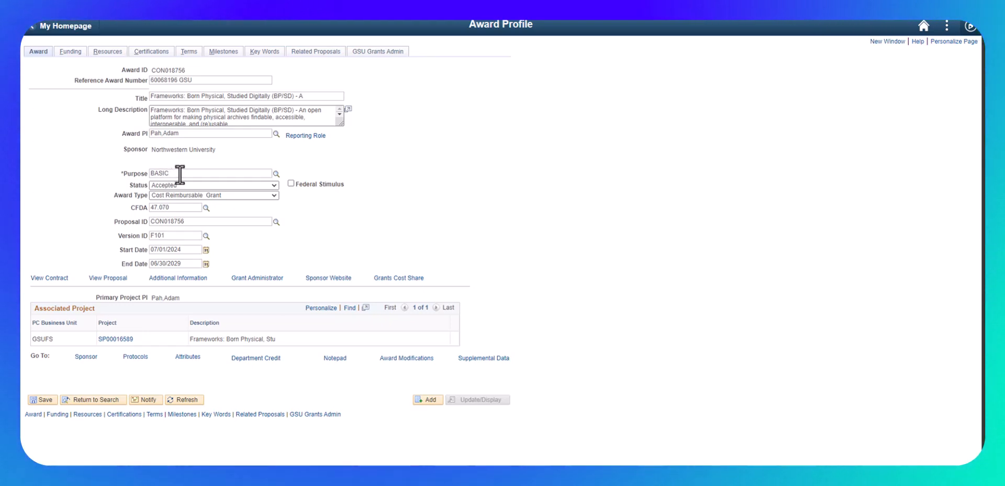
Choose Cost Reimbursable Grant as the award type.
left_click(250, 197)
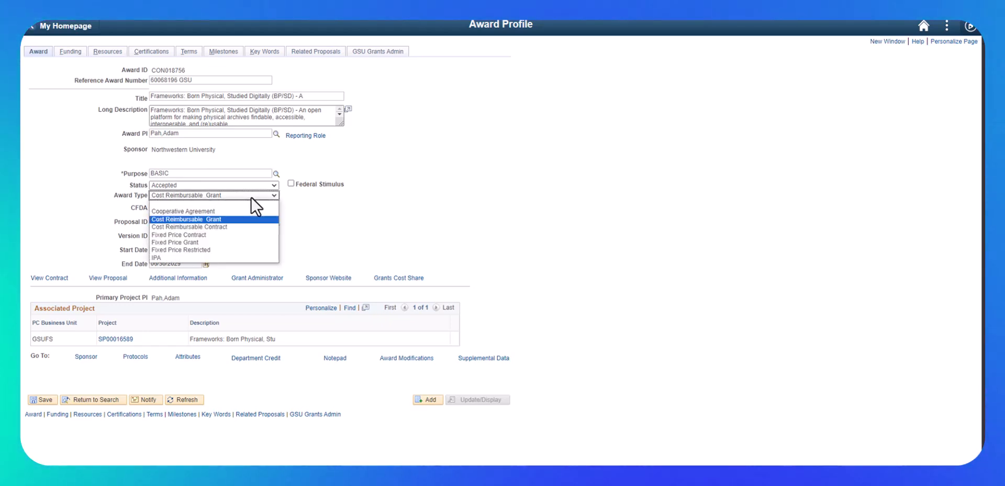
left_click(235, 222)
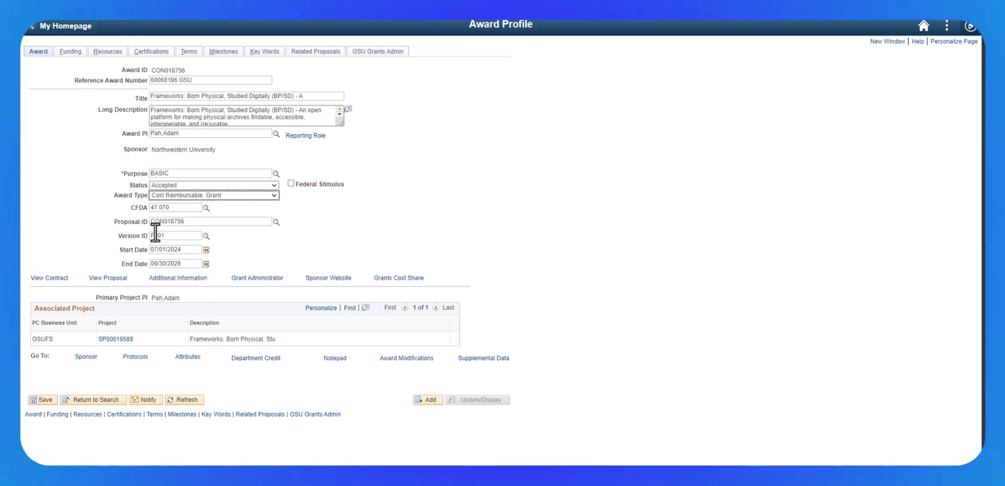
View the award's linked proposal, and check the reporting role details for the award PI.
left_click(106, 278)
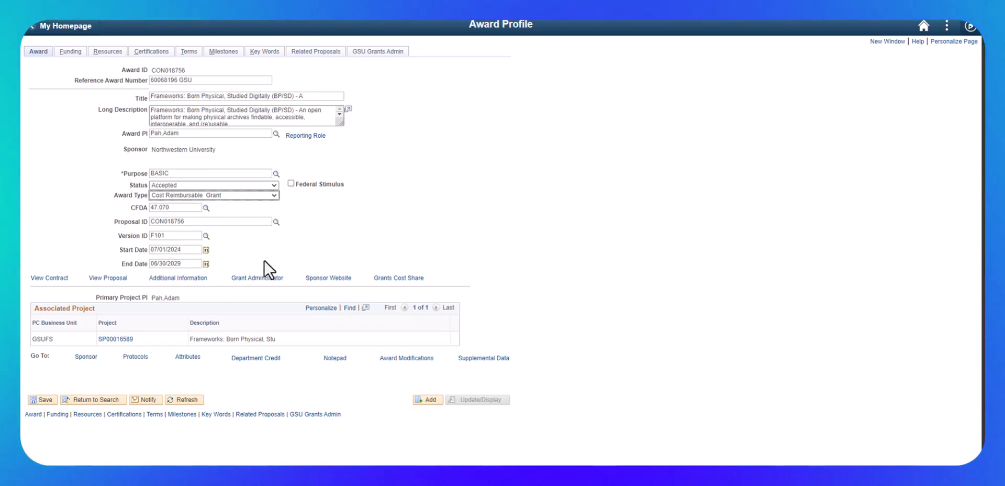
left_click(300, 137)
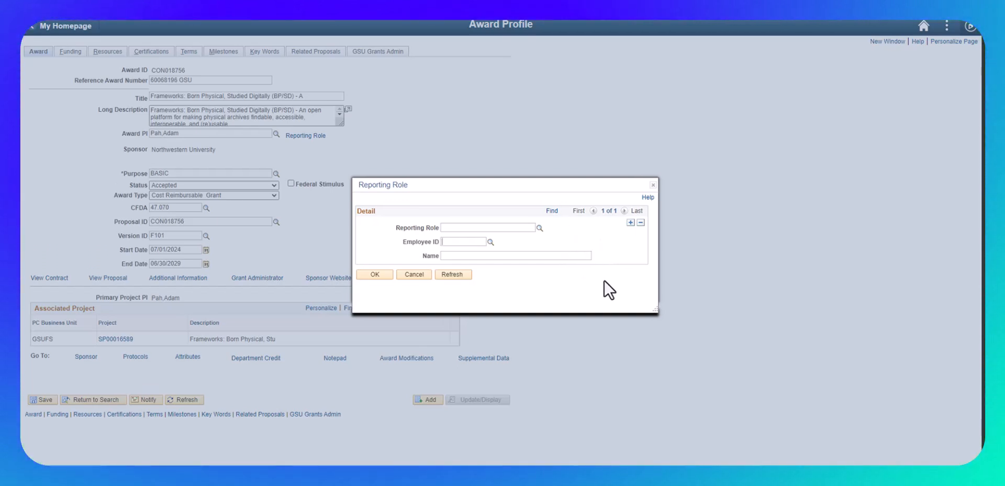
left_click(383, 275)
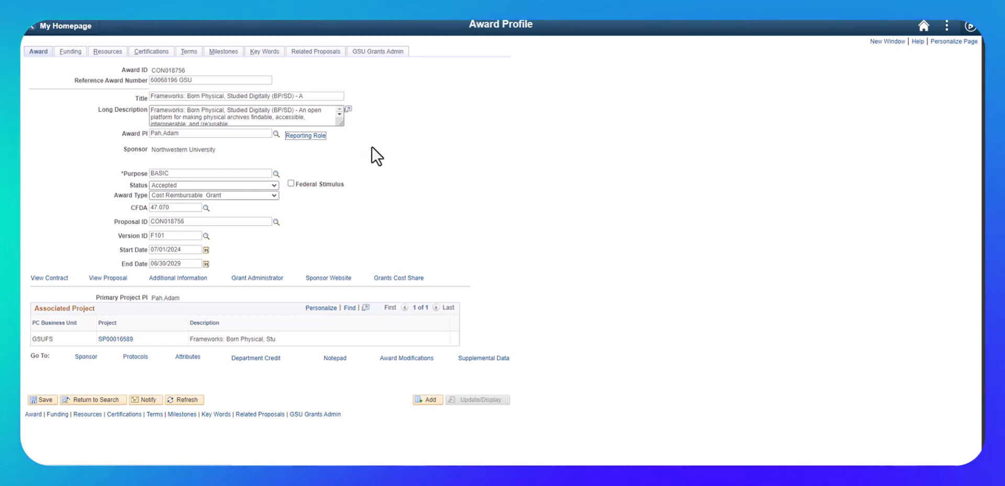
In the team details of associated project SP00016589, set the PI's summer effort to 33.33 and save.
left_click(116, 340)
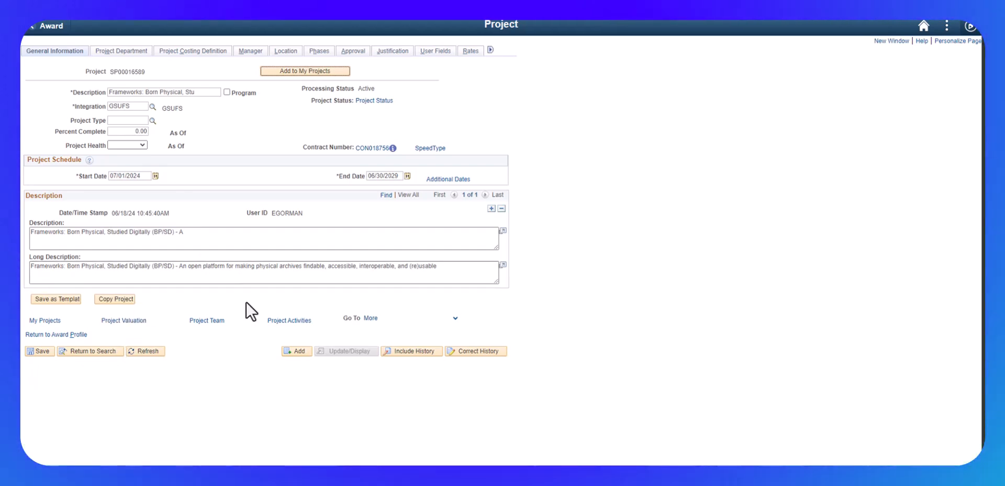
left_click(206, 321)
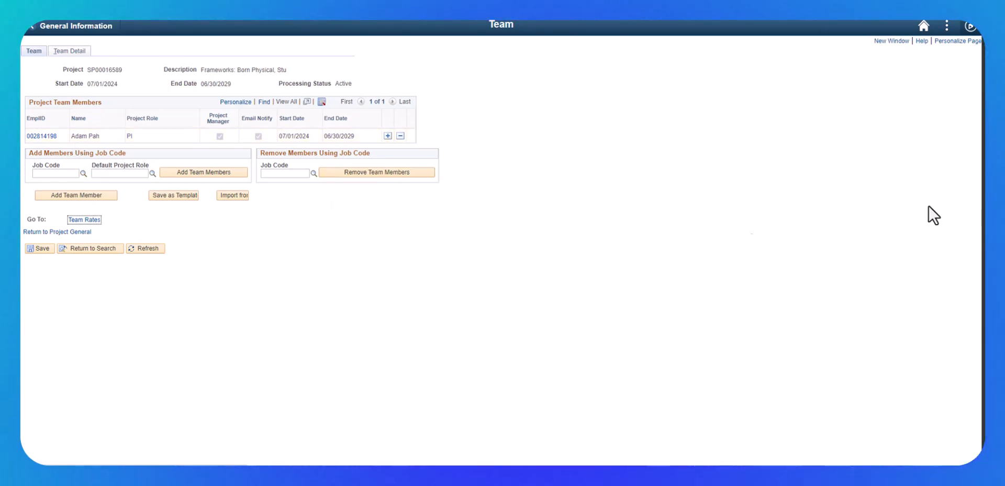
left_click(42, 136)
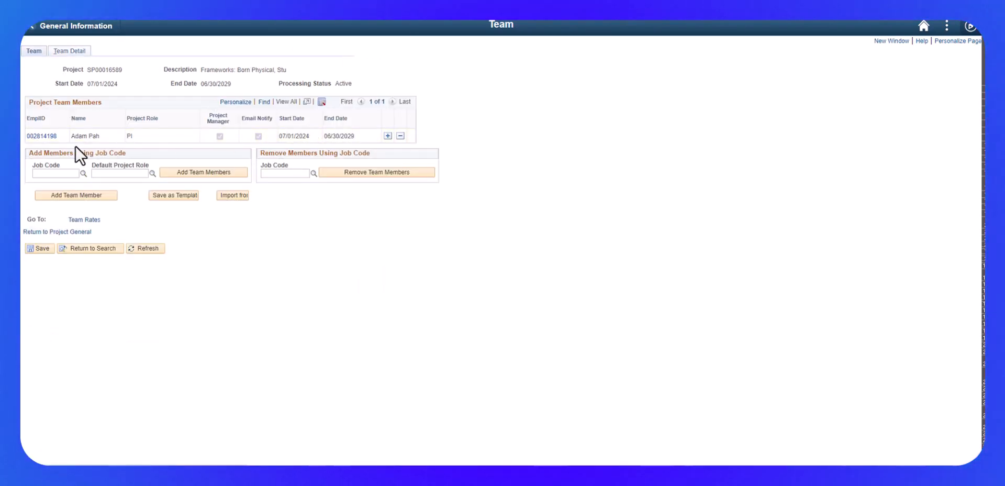
left_click(42, 137)
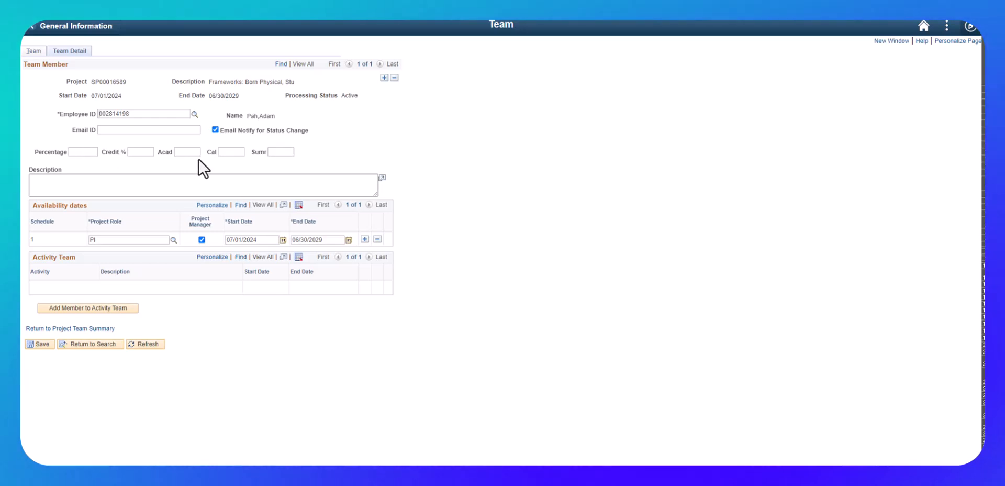
type("33.33")
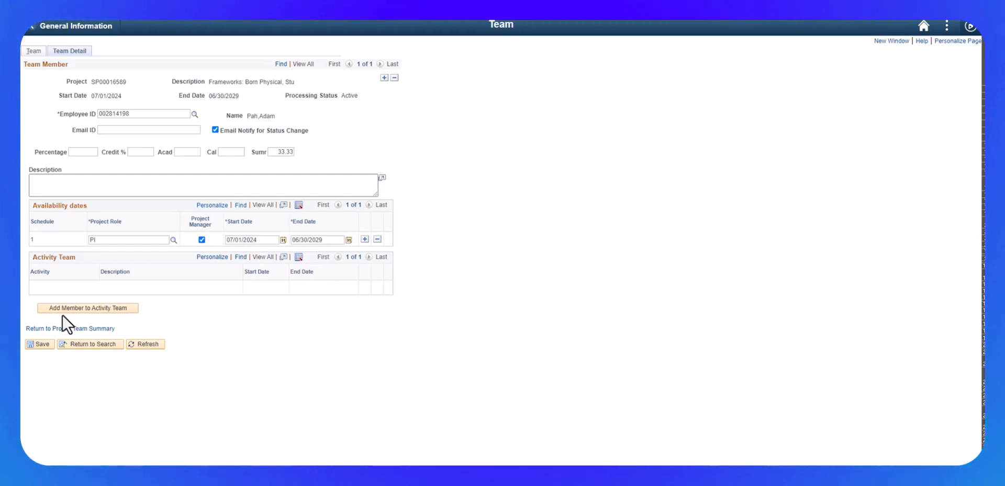
left_click(38, 344)
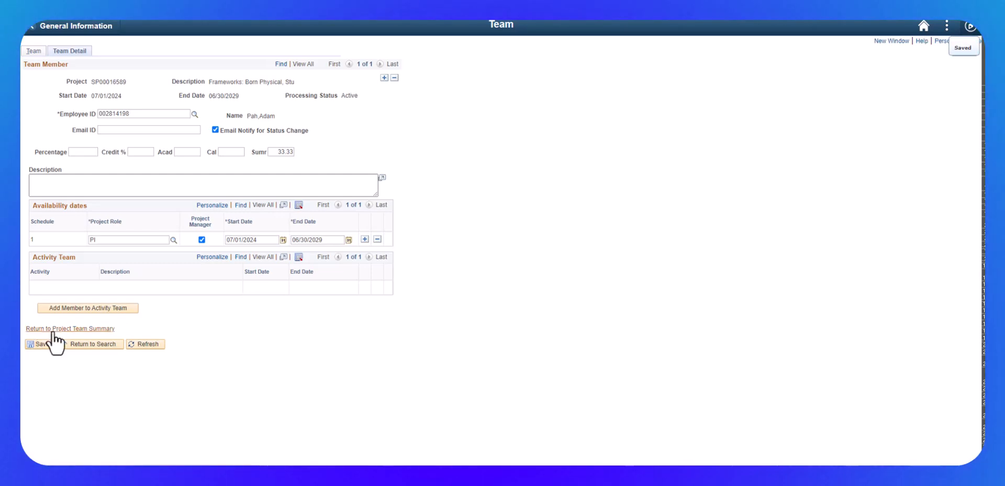
Save the project team summary and the project's general information, and return to the award profile.
left_click(53, 329)
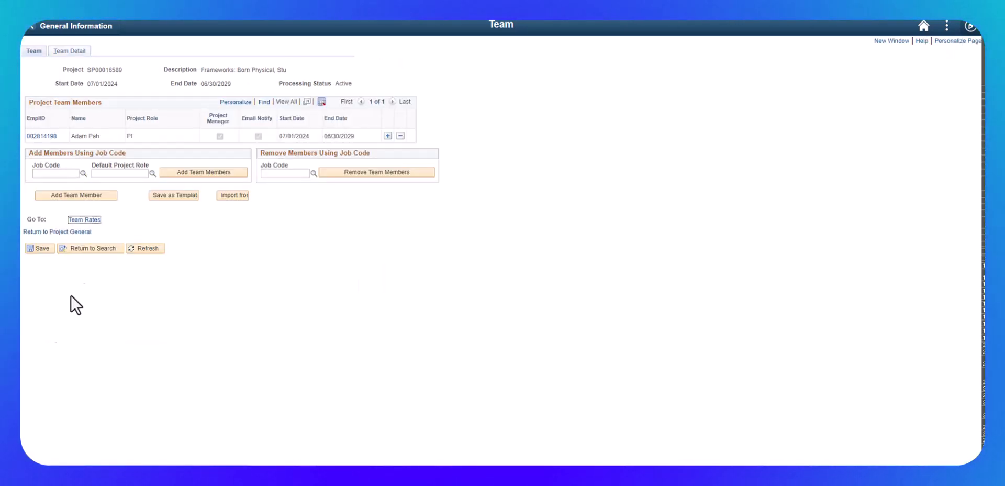
left_click(38, 249)
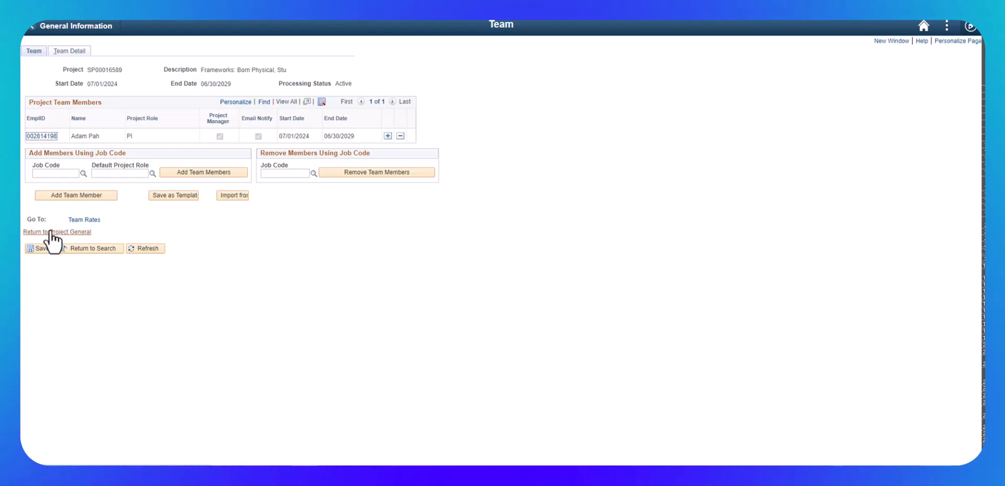
left_click(46, 232)
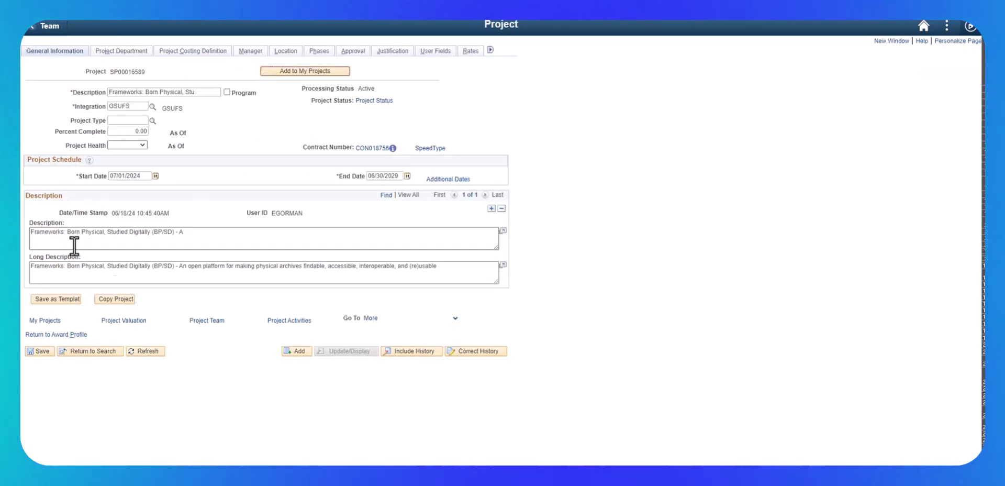
left_click(43, 350)
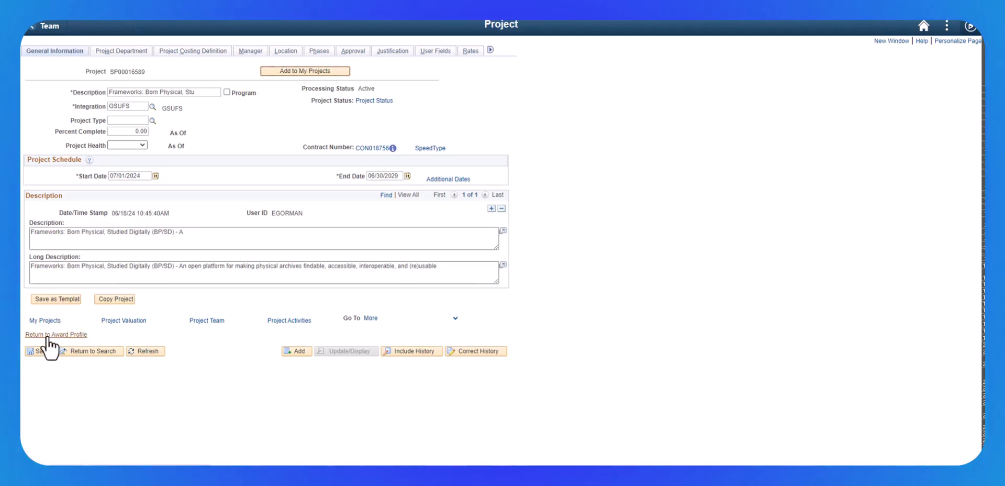
left_click(47, 335)
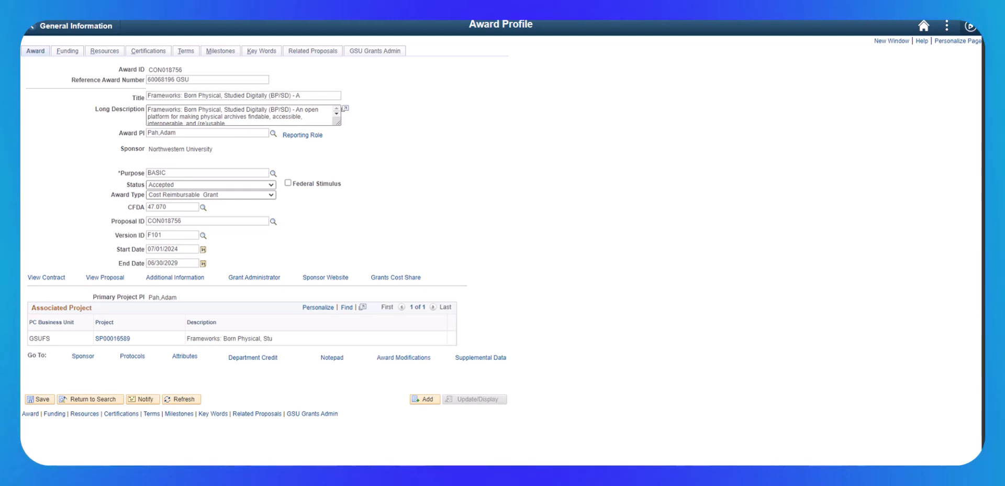
Review the award's funding, resources and certifications information.
left_click(65, 52)
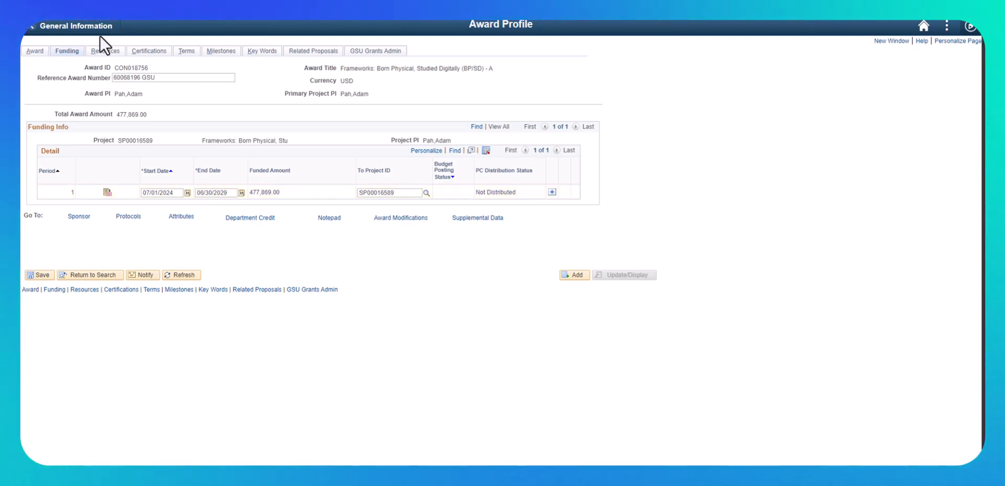
left_click(105, 51)
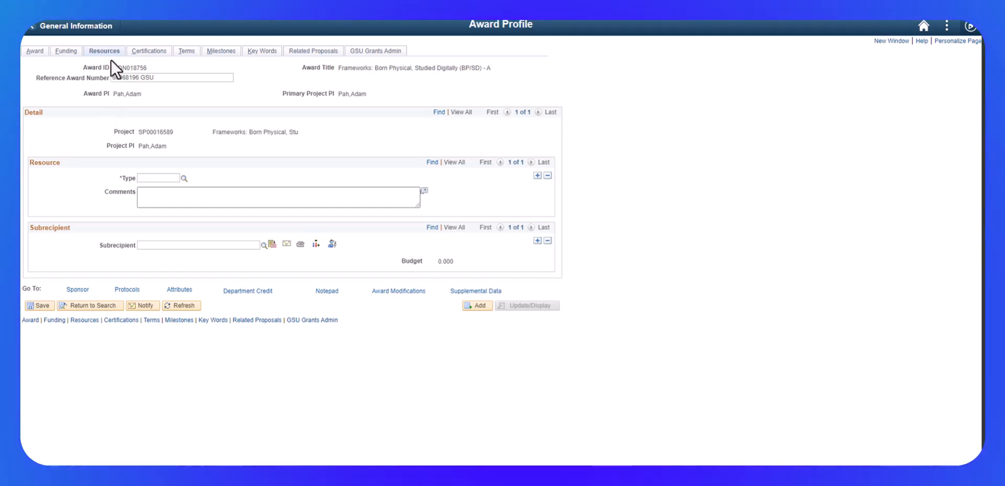
left_click(145, 52)
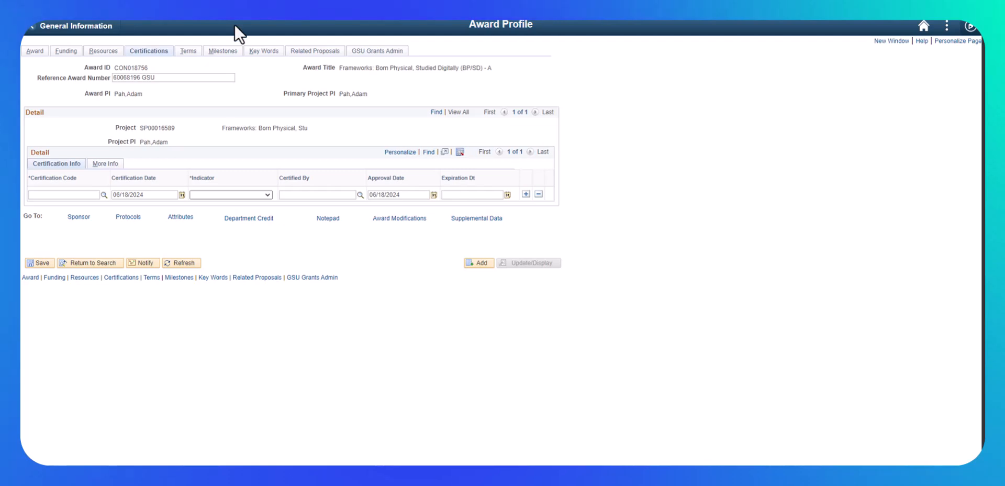
In the award's terms, look up and assign the INV invoicing guideline as the terms and conditions.
left_click(189, 51)
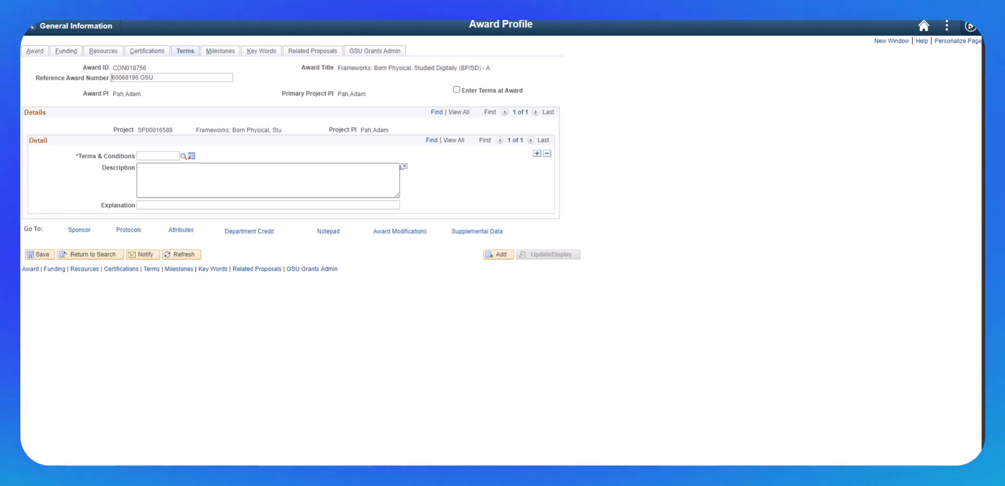
left_click(183, 156)
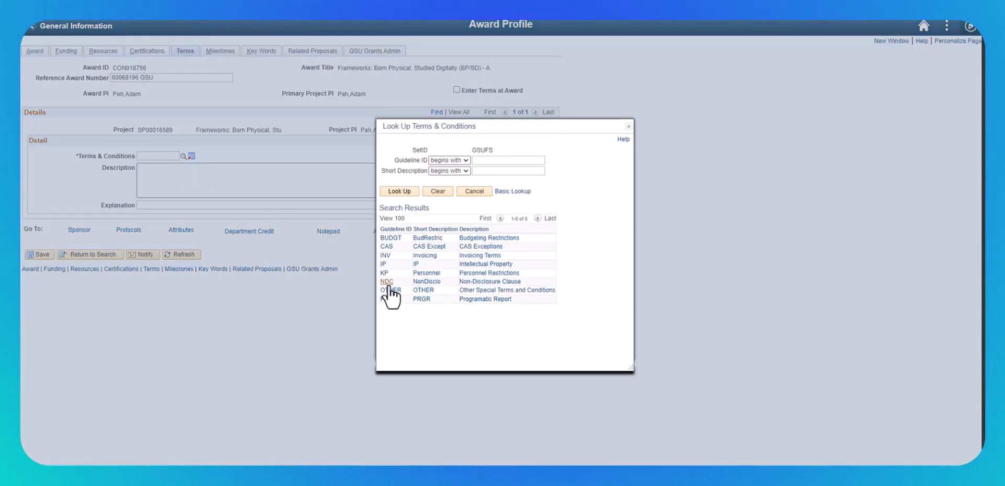
left_click(425, 255)
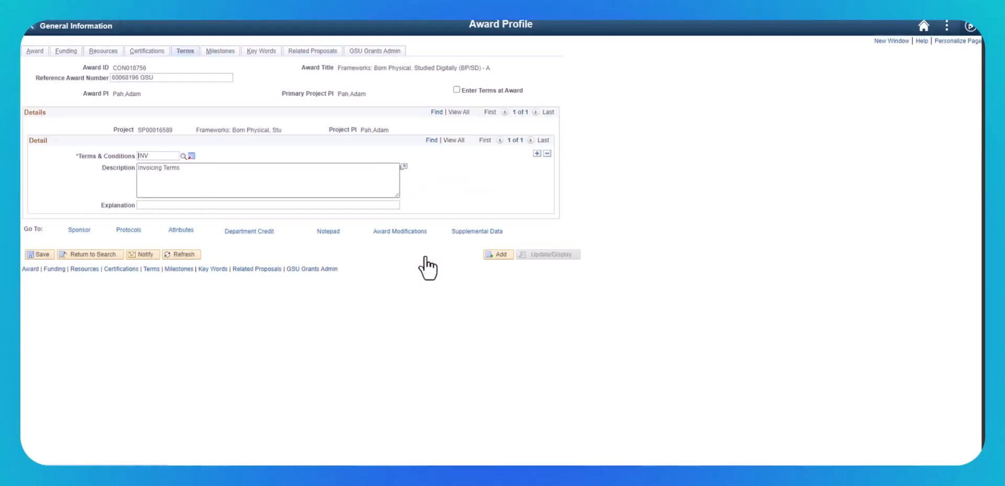
Enter "Standard Quarterly Invoicing" as the explanation for the invoicing terms.
left_click(201, 205)
type("Standard Quartly")
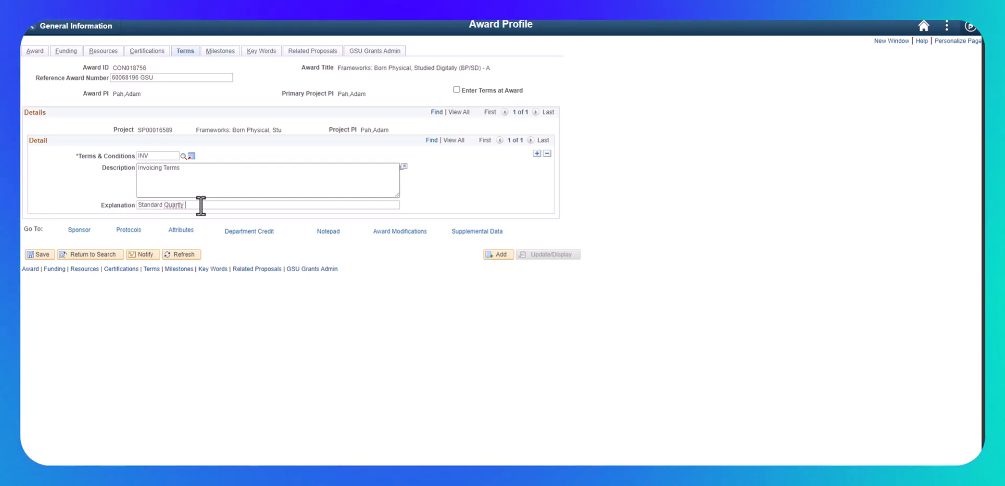
key("BackSpace")
key("BackSpace")
key("BackSpace")
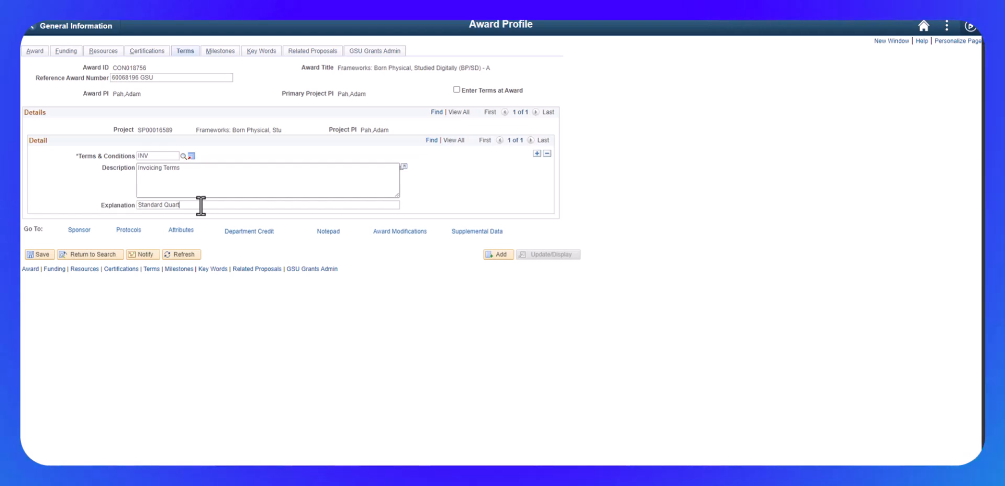
type("ley")
key("BackSpace")
key("BackSpace")
key("BackSpace")
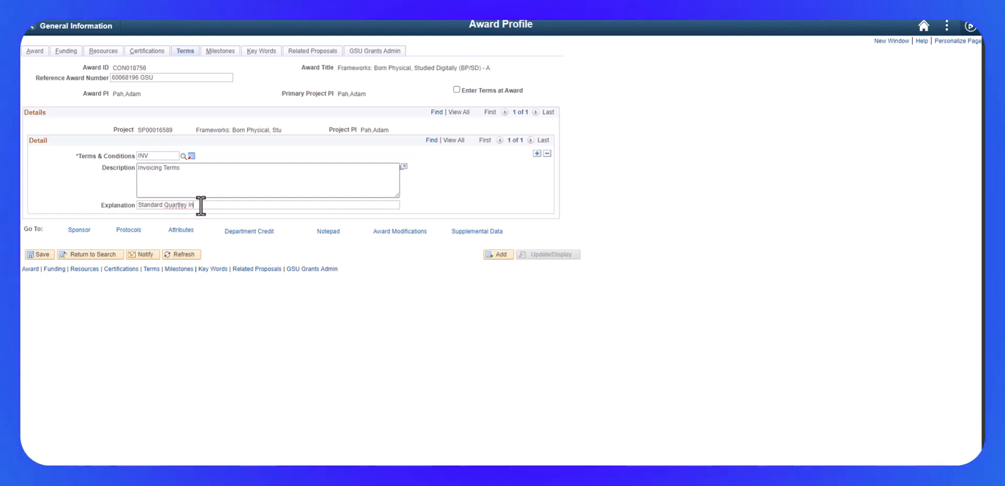
key("BackSpace")
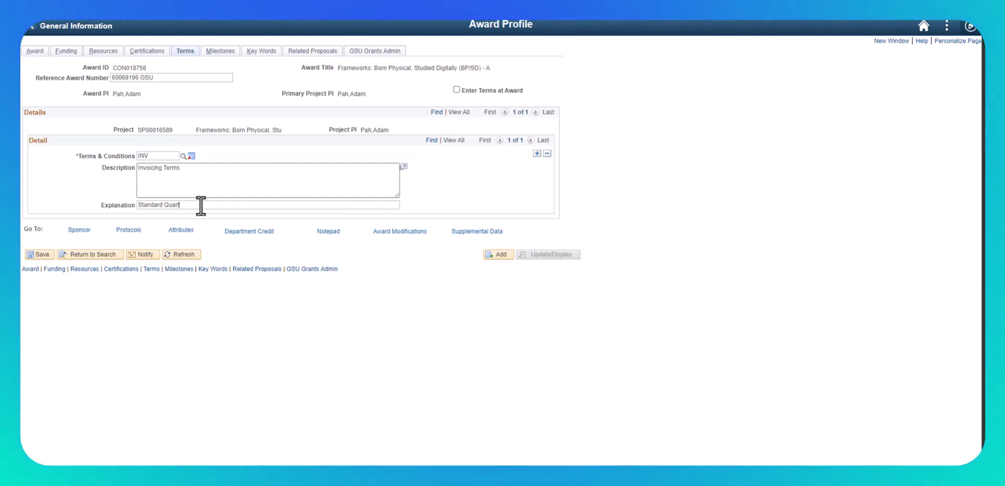
type("er")
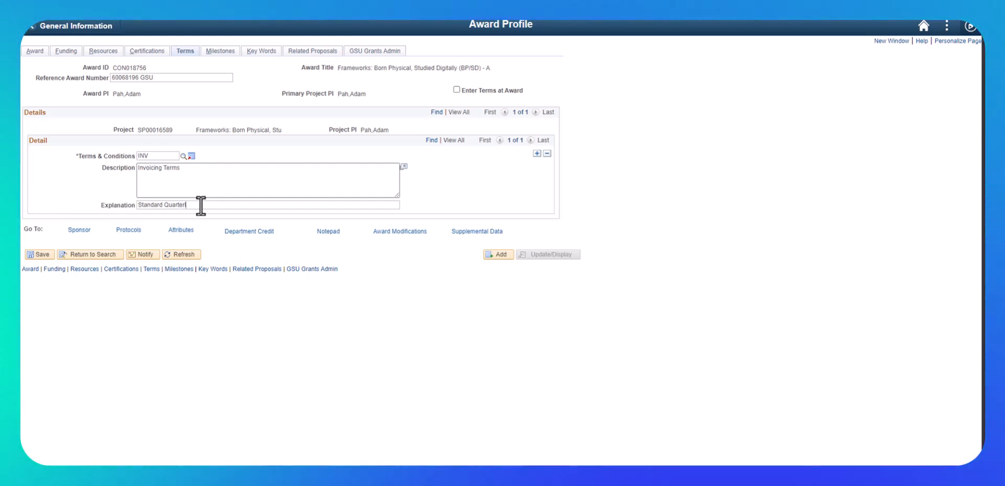
type("ly Ino")
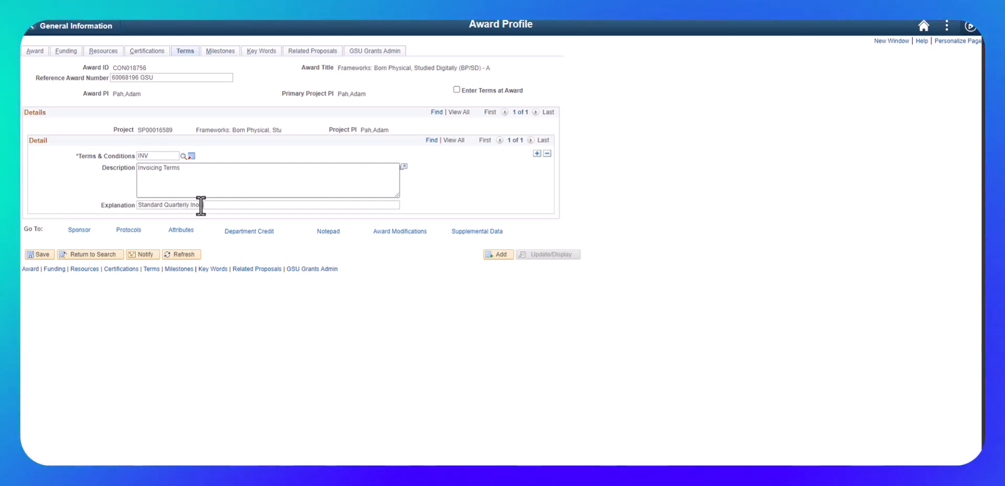
type("oicing")
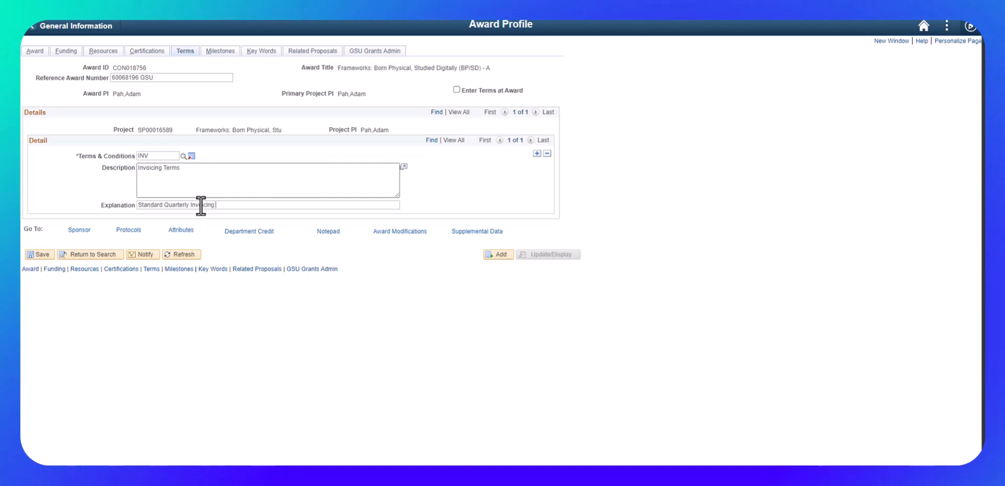
type(" per FDP template")
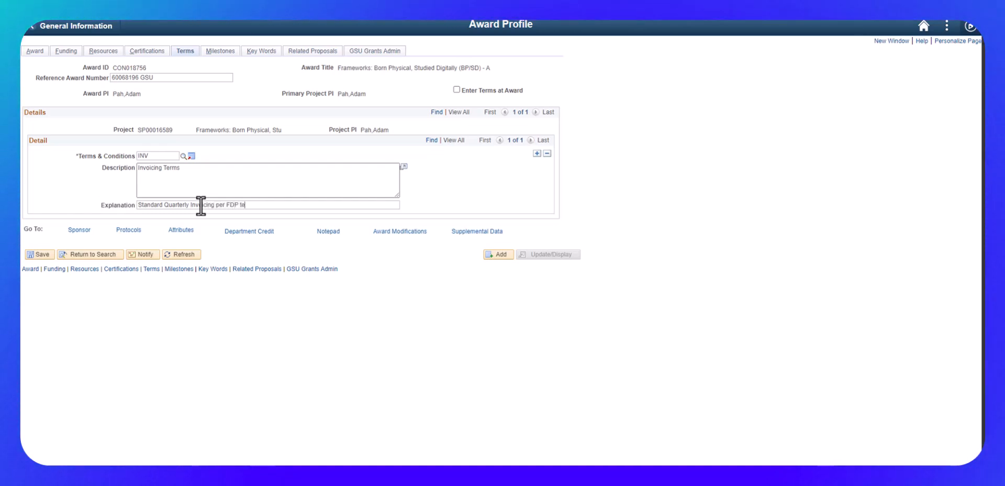
Append "per FDP template" to the invoicing explanation, and add a second term with PRGR as its terms and conditions.
left_click(537, 153)
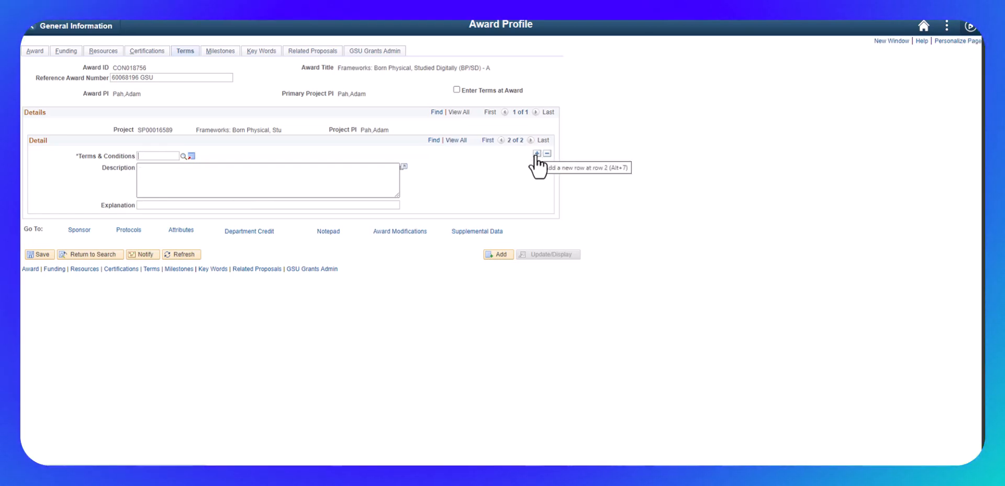
left_click(183, 156)
left_click(388, 299)
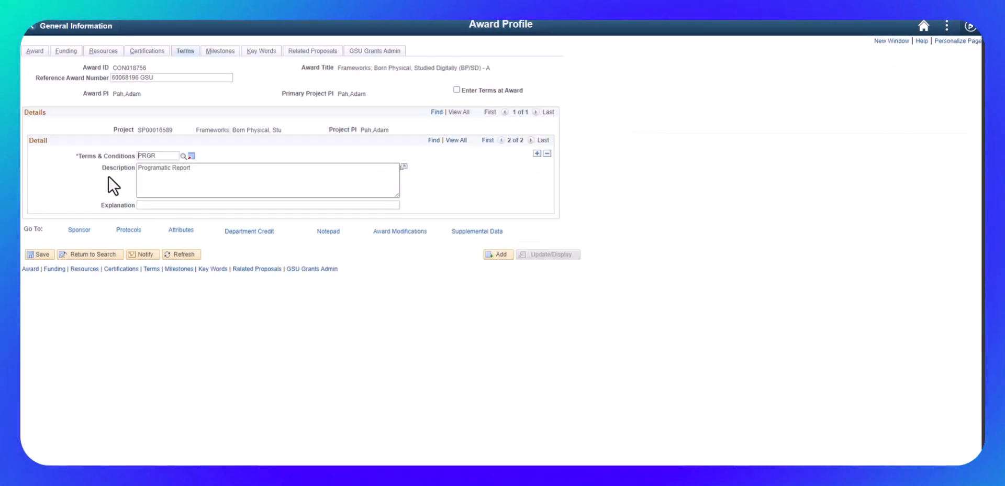
Enter "Final progress report due 60 days after award end." as the PRGR term's explanation, and show all of the project's terms together.
left_click(142, 205)
type("Final progress report due")
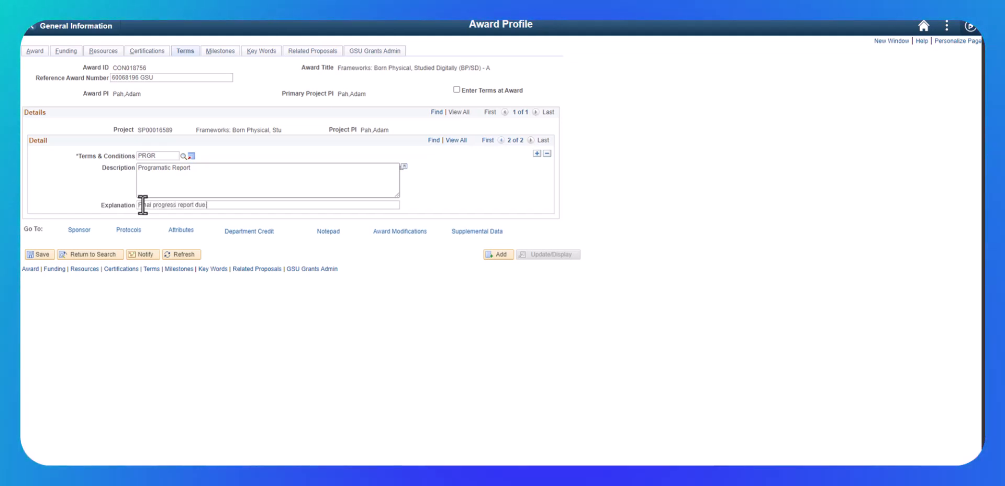
type(" 690")
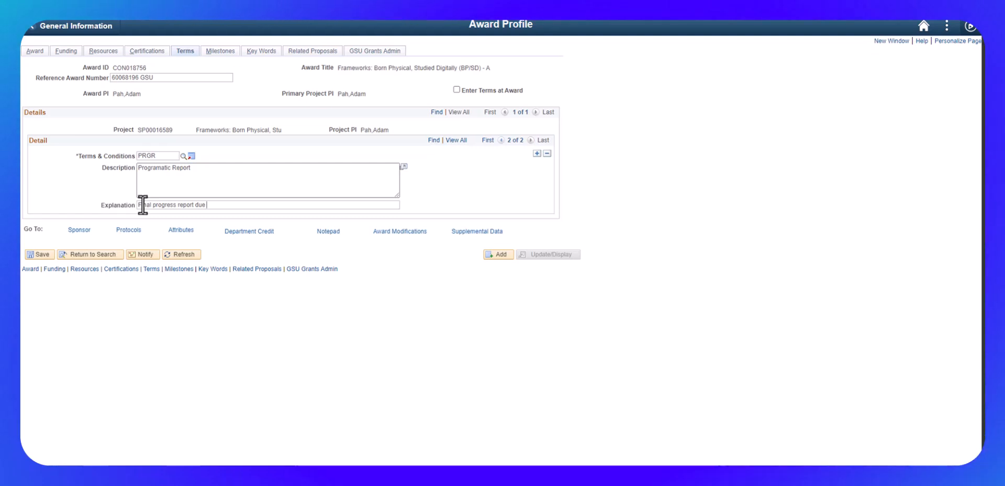
key("BackSpace")
key("BackSpace")
type("-0")
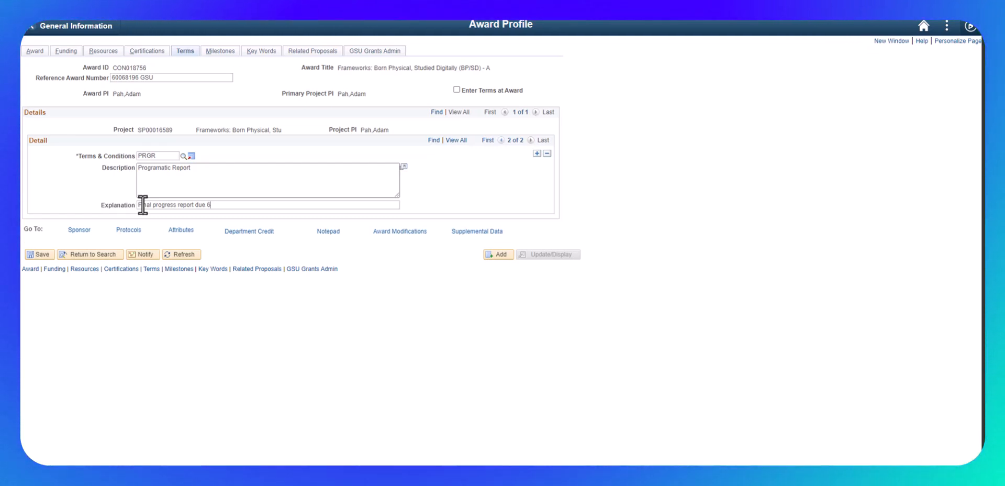
key("BackSpace")
type("days after")
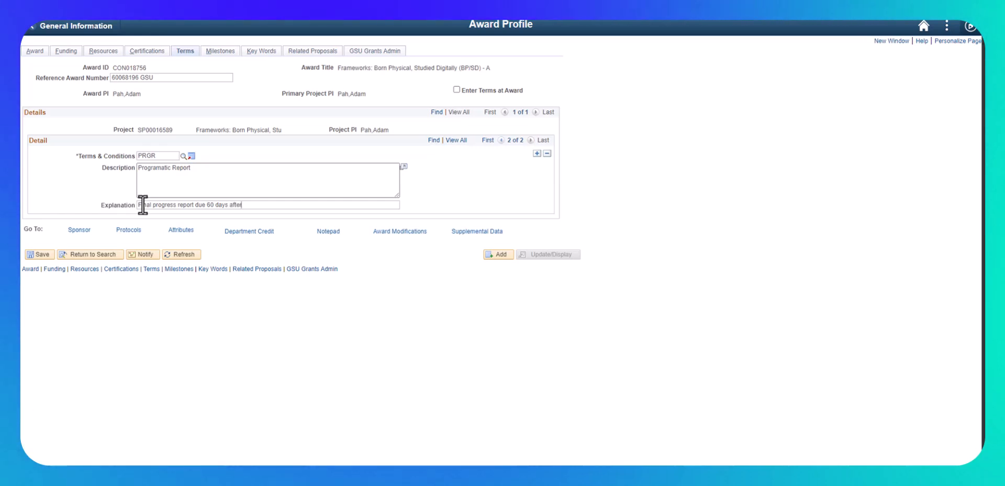
type(" award end.")
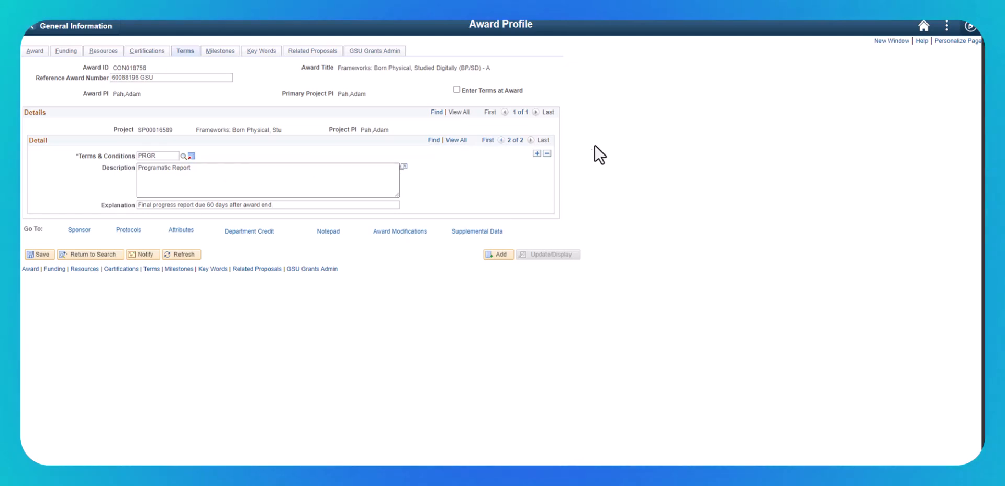
left_click(456, 140)
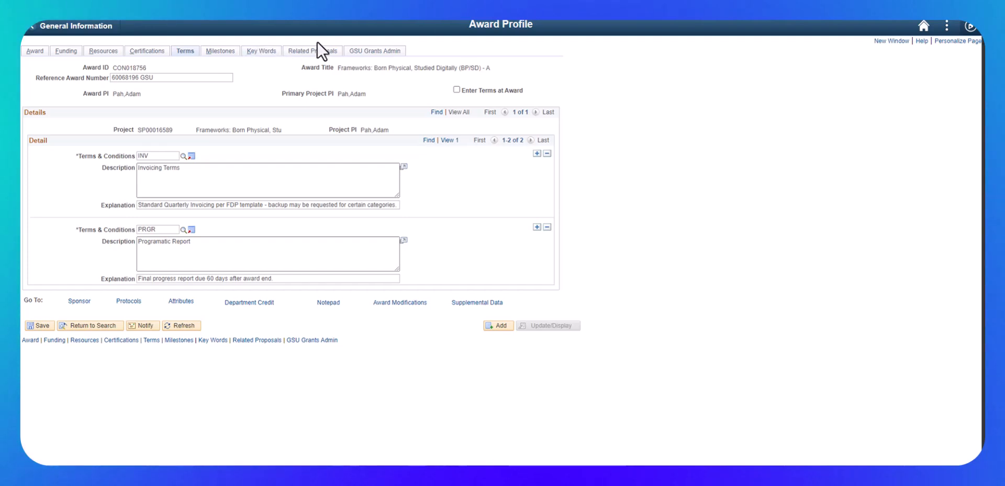
In the award's GSU grants administration information, enter the grants administration officer's full name and e-mail address.
left_click(377, 51)
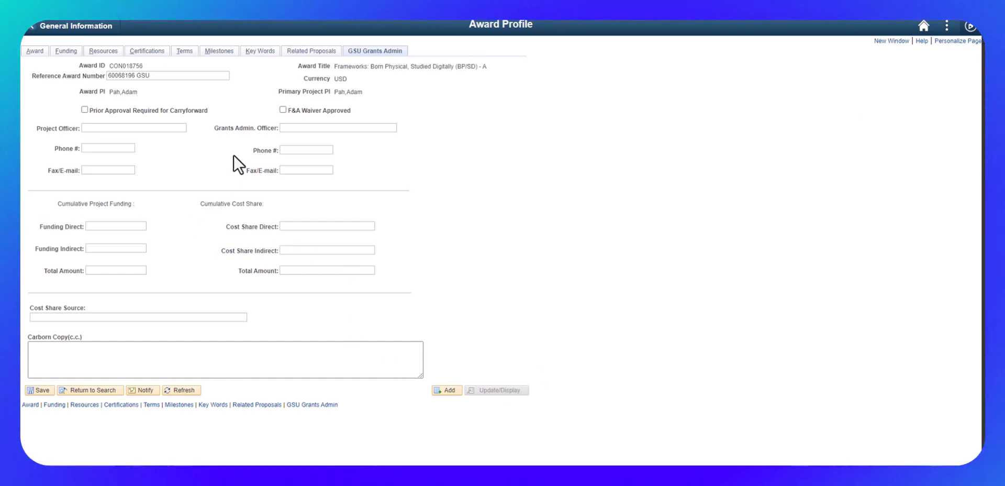
left_click(373, 131)
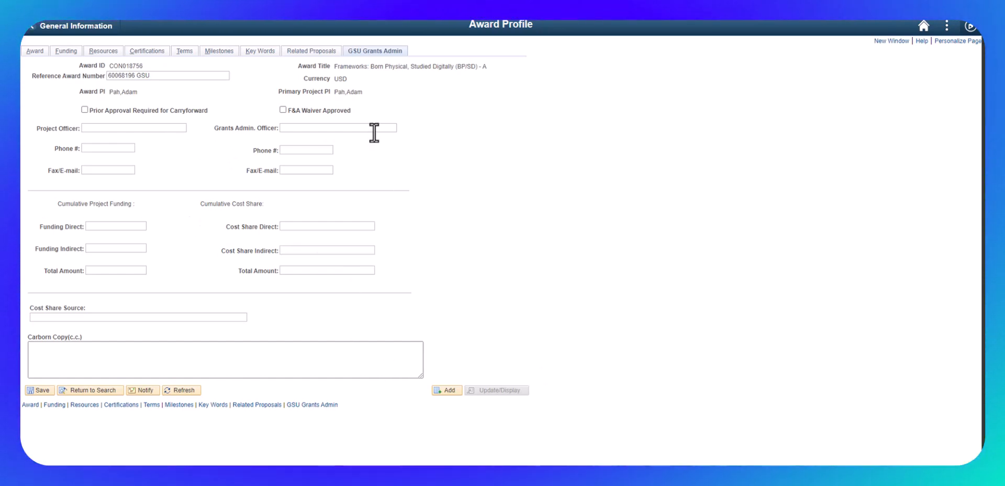
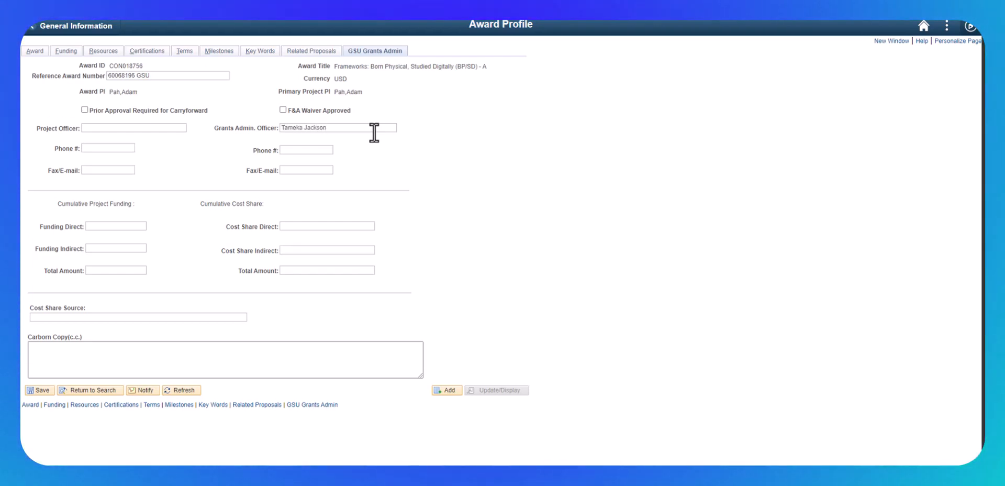
left_click(292, 172)
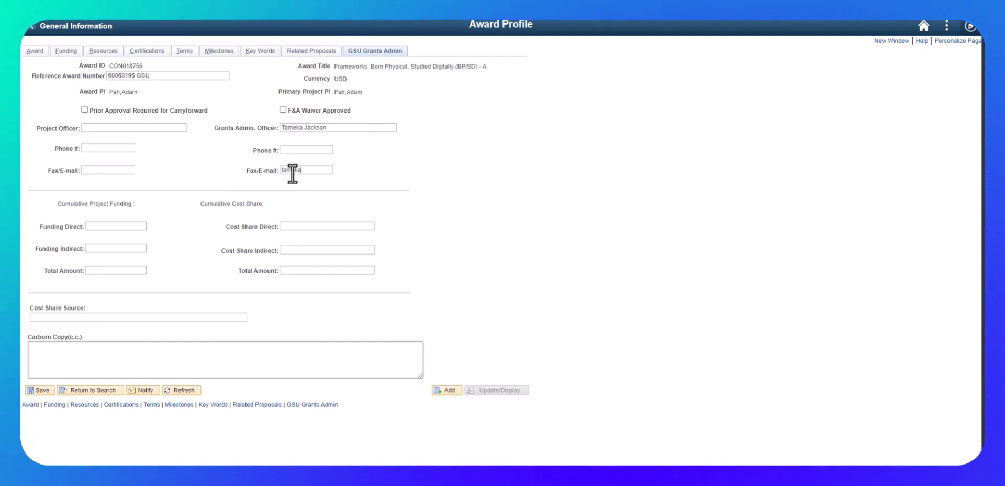
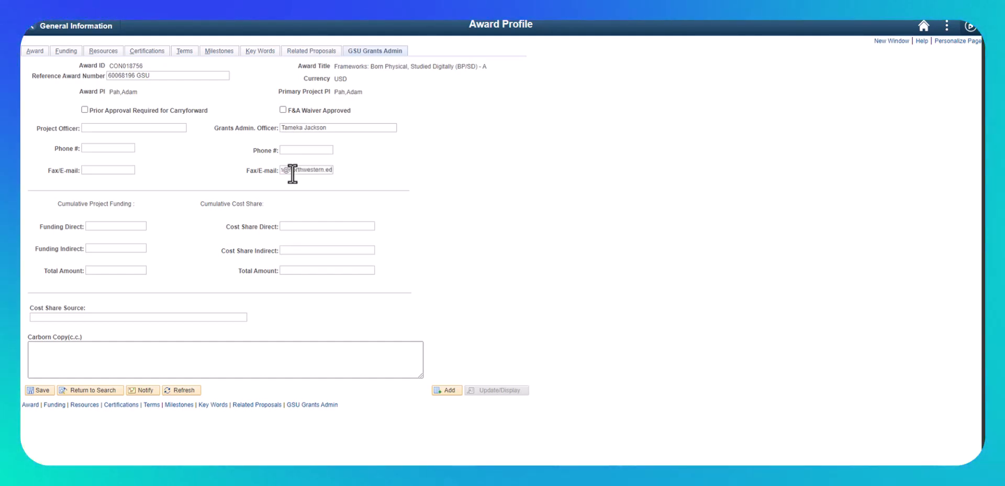
Enter the project officer's full name and e-mail address, leaving the phone number blank.
left_click(176, 132)
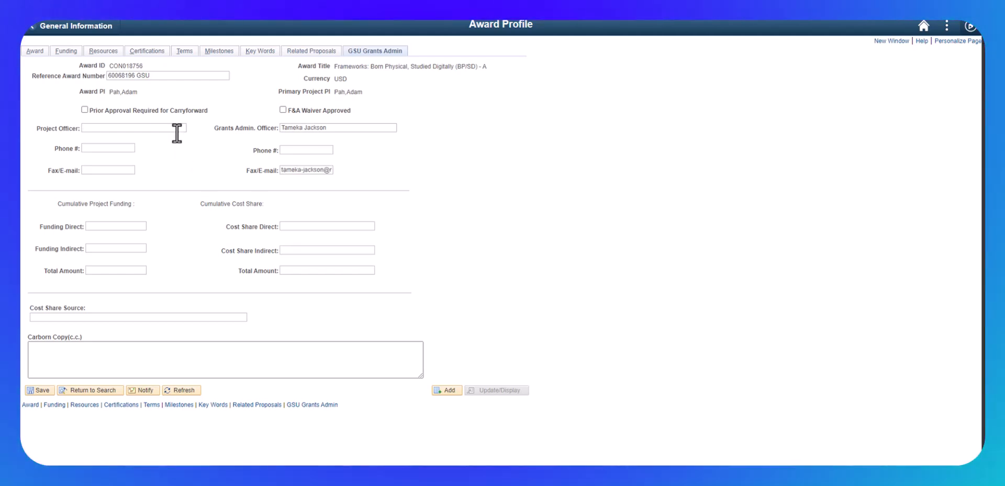
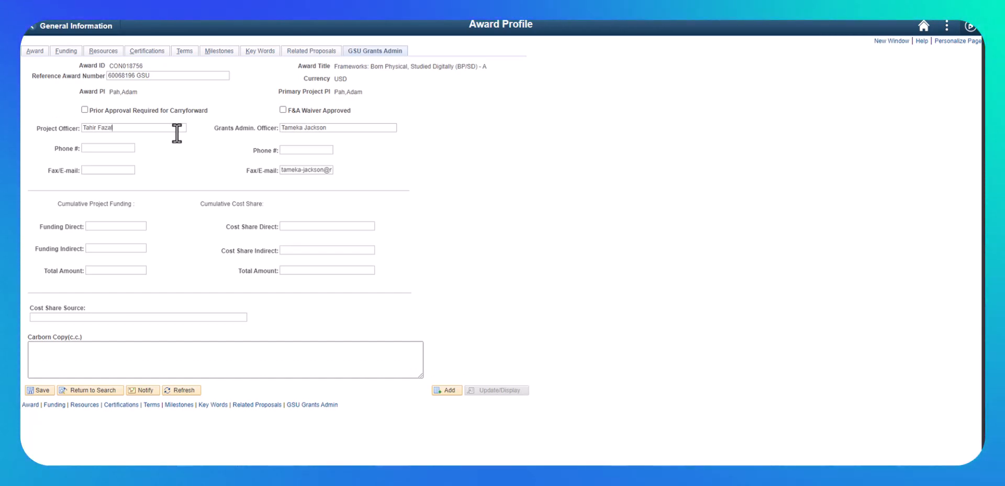
key("Tab")
key("Tab")
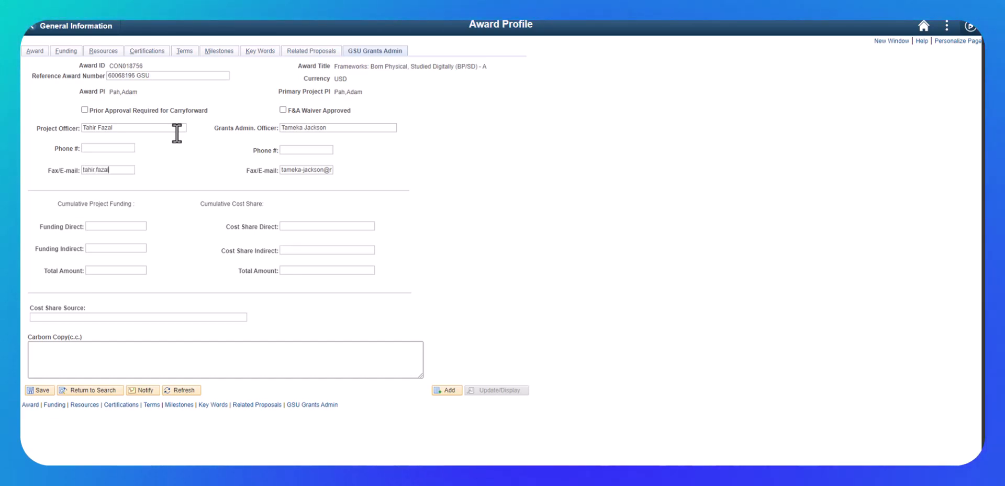
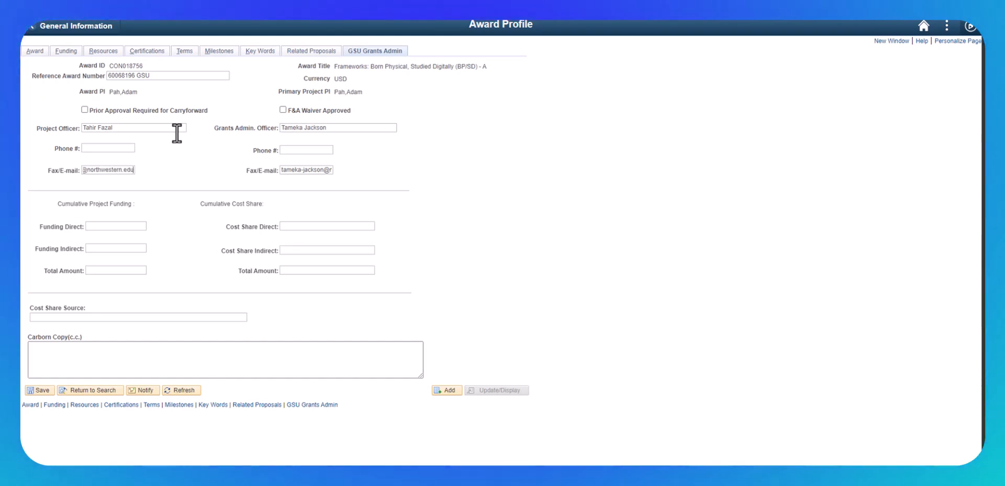
key("Tab")
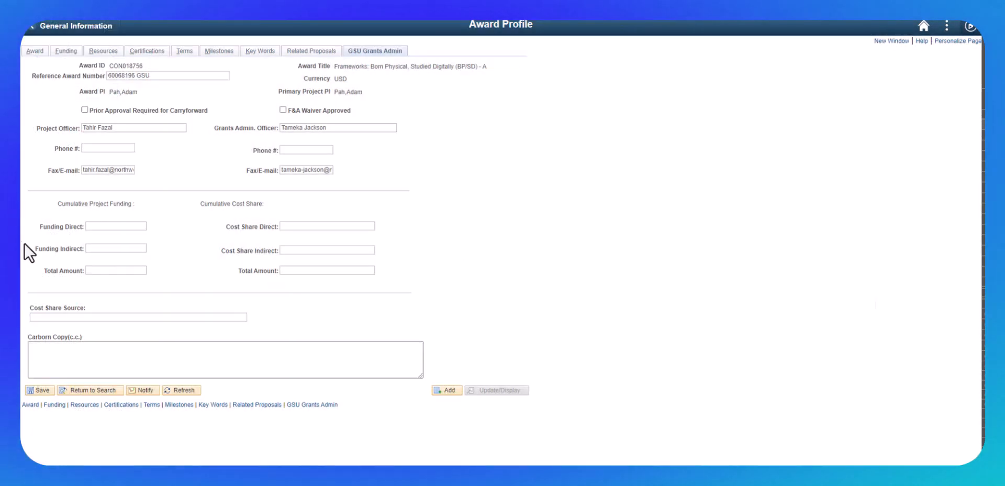
Set the cumulative project funding to 306,326 direct and 171,543 indirect.
left_click(103, 226)
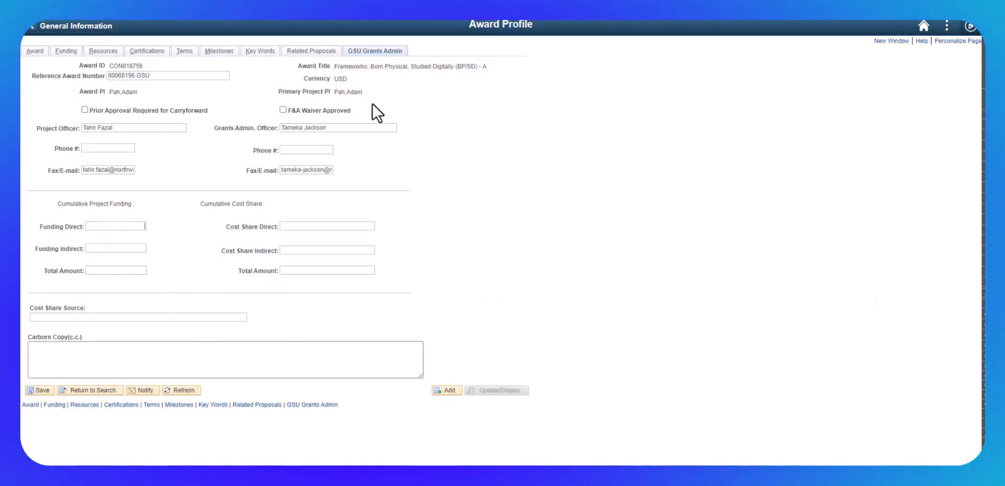
type("306,326")
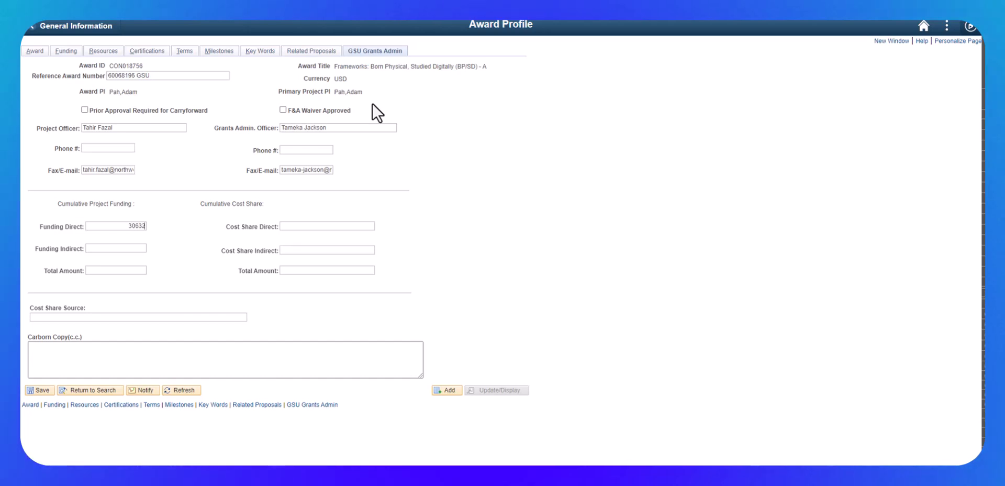
key("Tab")
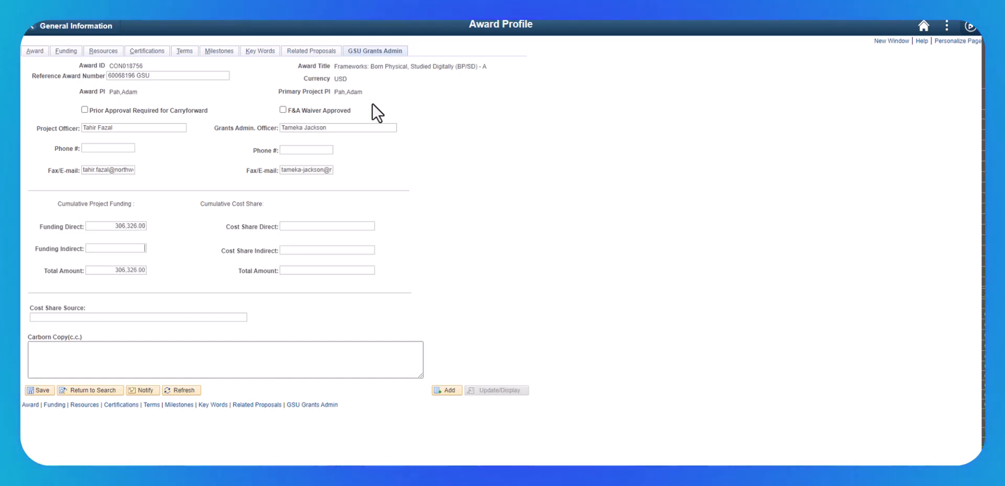
type("171")
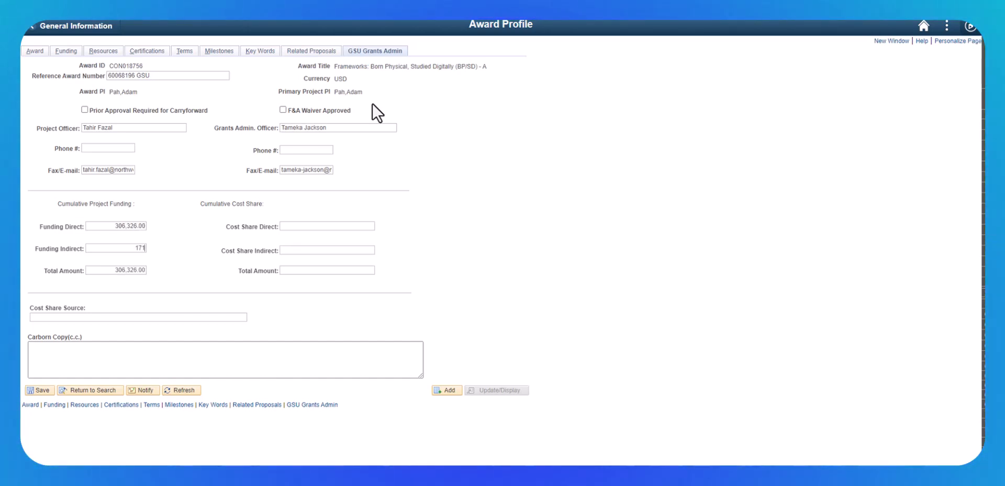
type(",543")
key("Tab")
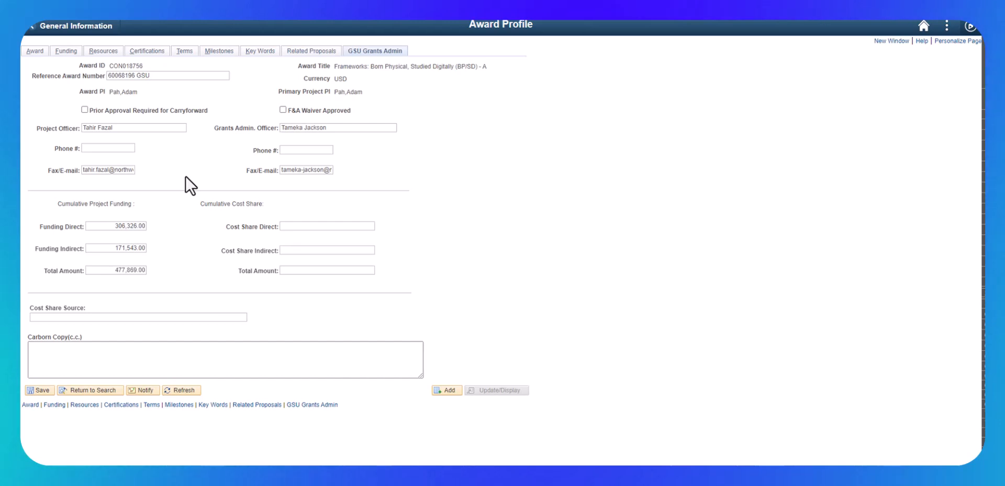
Correct the cumulative direct funding to 306,325.00 and save the award profile.
key("Delete")
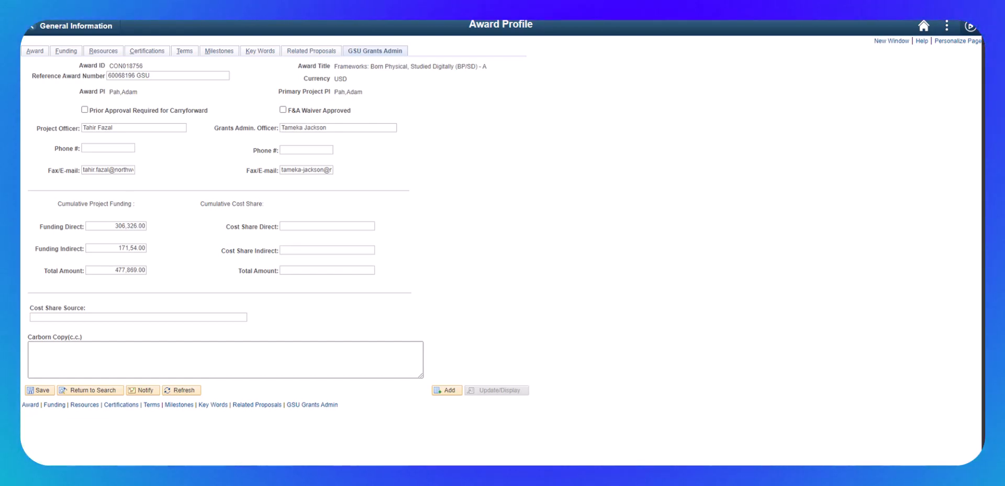
left_click(136, 248)
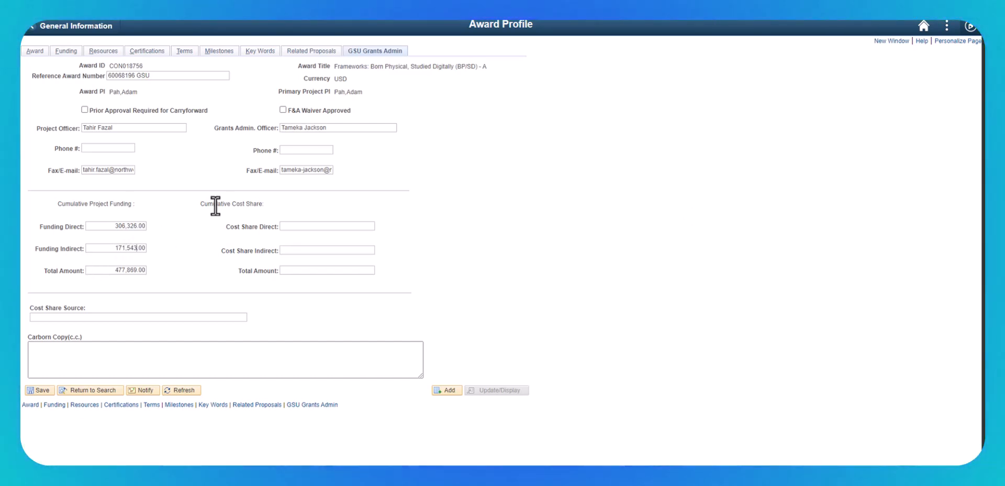
left_click(133, 226)
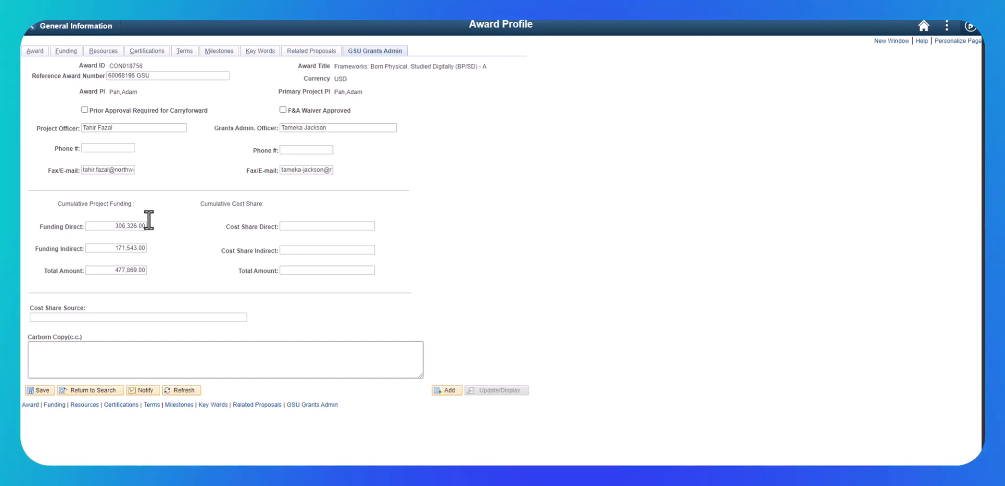
key("Right")
key("Right")
key("Right")
key("Right")
key("Right")
key("Right")
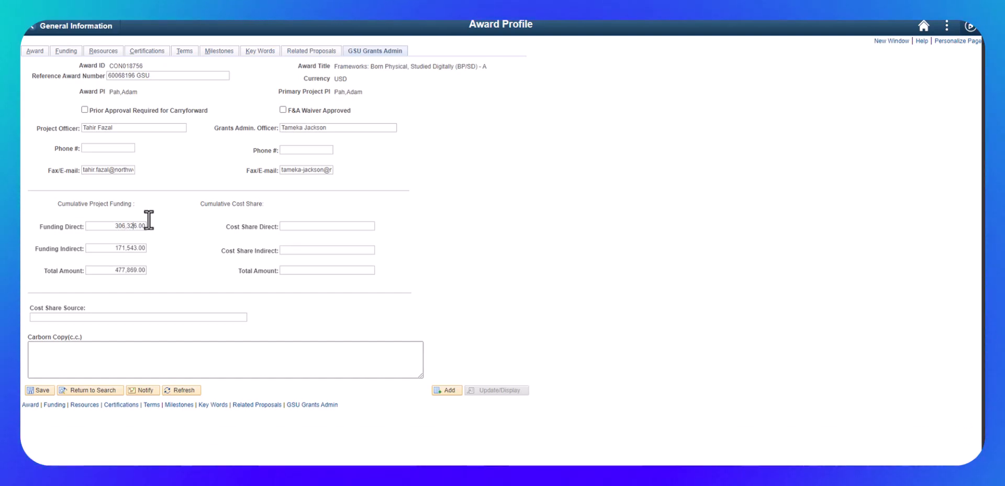
key("Delete")
type("5")
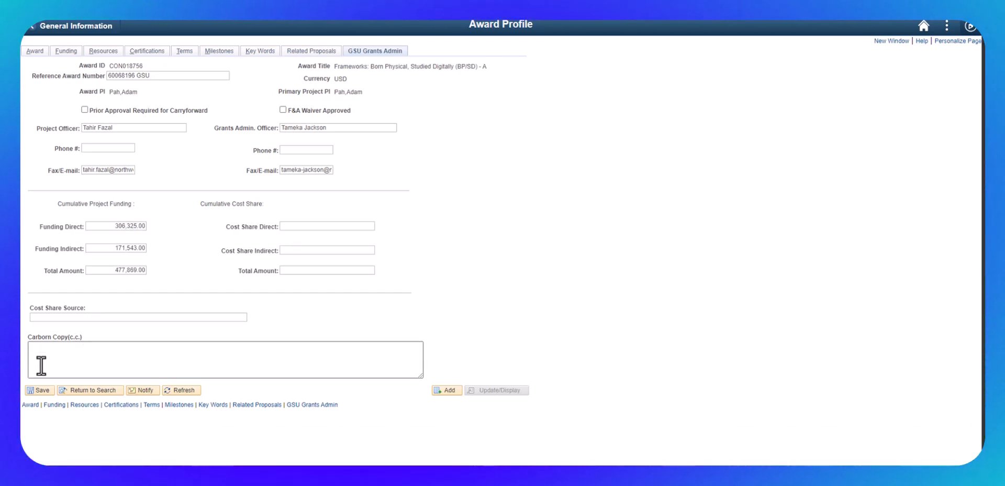
left_click(43, 390)
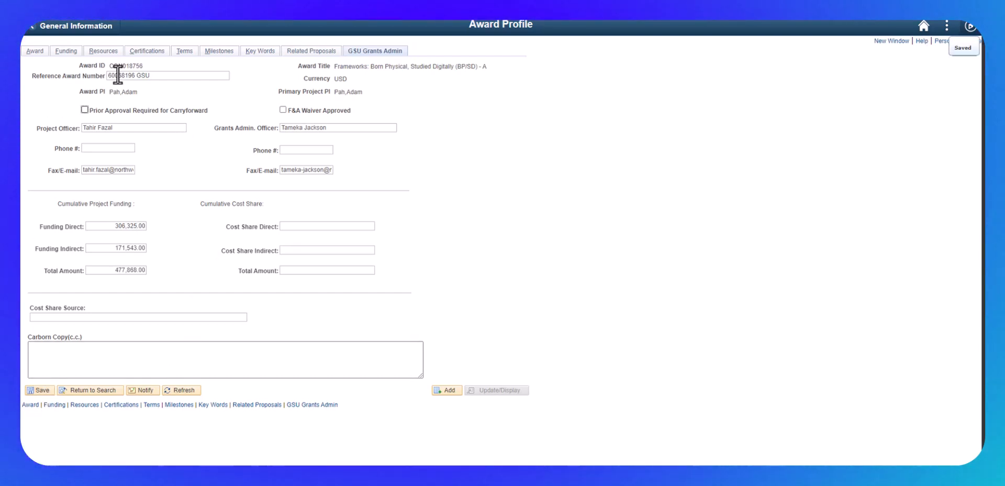
Copy the award's reference number 60068196 GSU into the period 1 row of the award modifications.
left_click(26, 51)
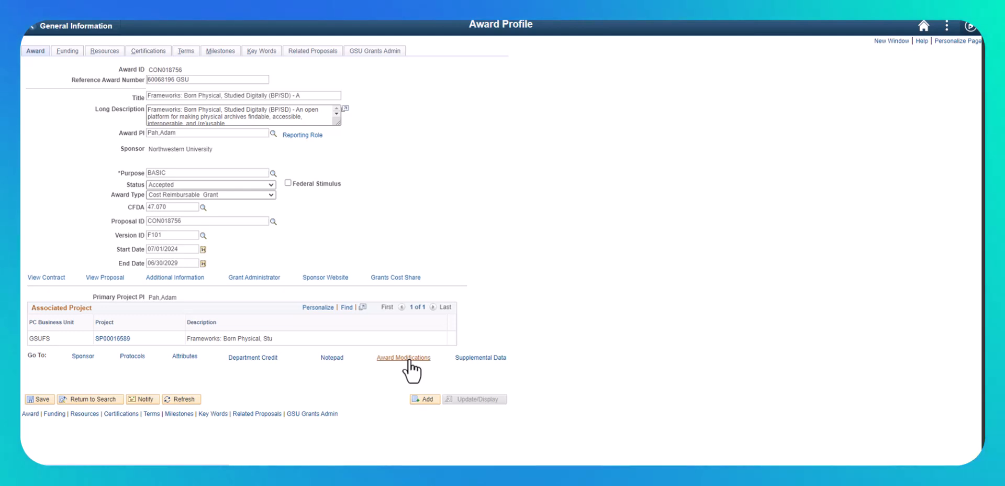
left_click(409, 359)
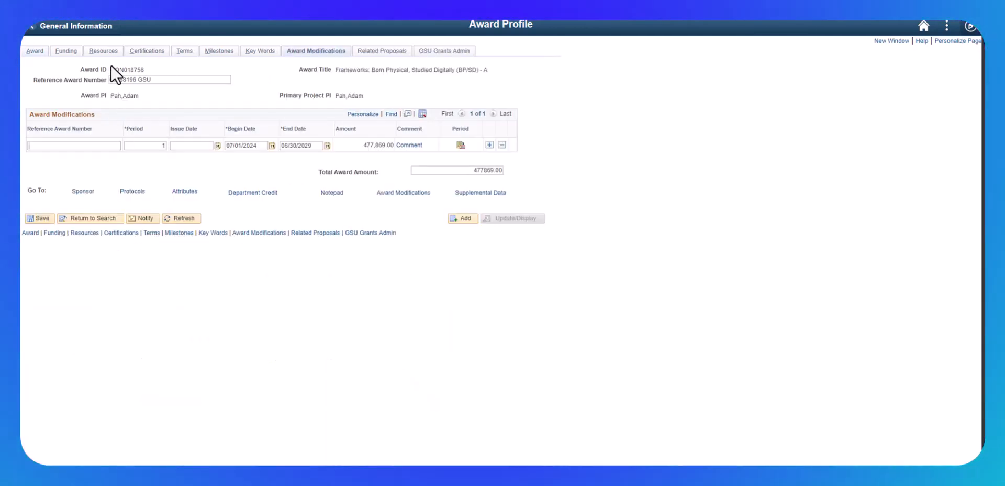
left_click_drag(152, 80, 96, 78)
key("ctrl+c")
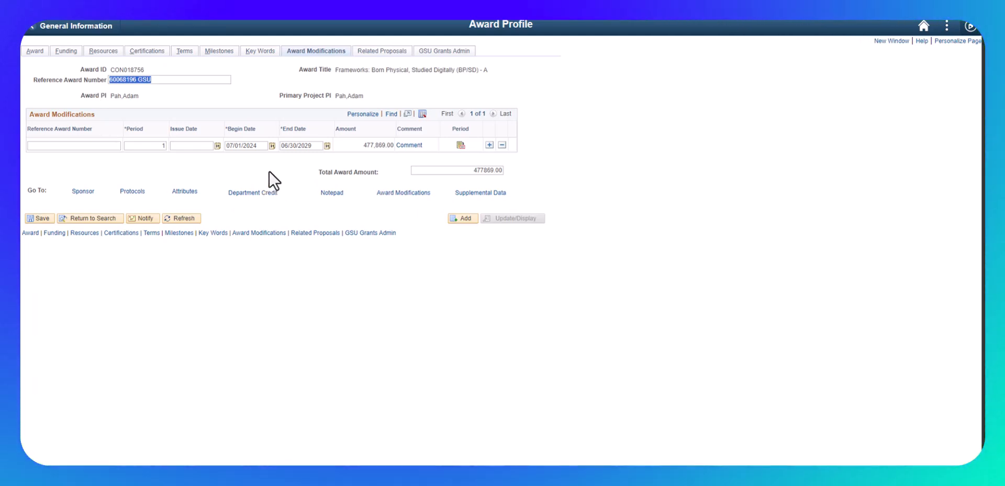
left_click(92, 147)
key("ctrl+v")
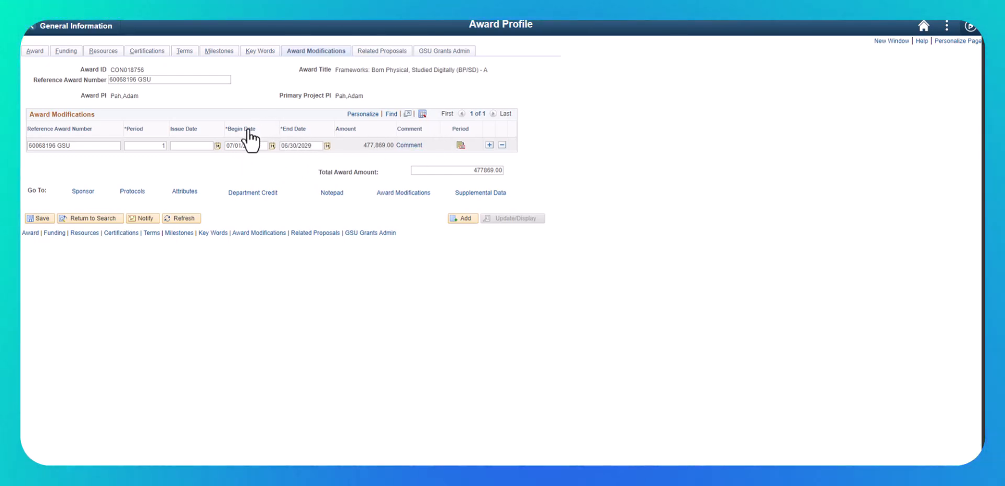
In the period's modification details, set the type to Initial, the reference award number to 60068196 GSU and the amount to 477,868.00.
left_click(460, 145)
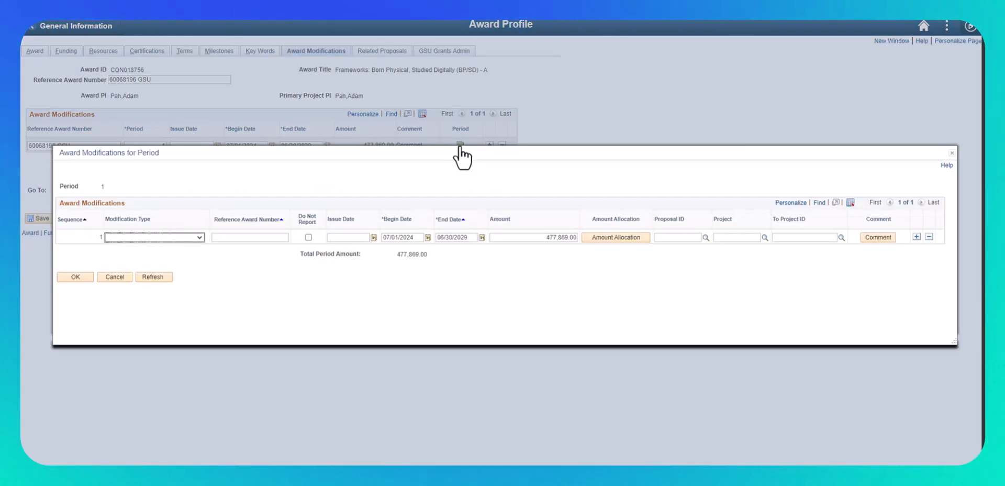
left_click(183, 238)
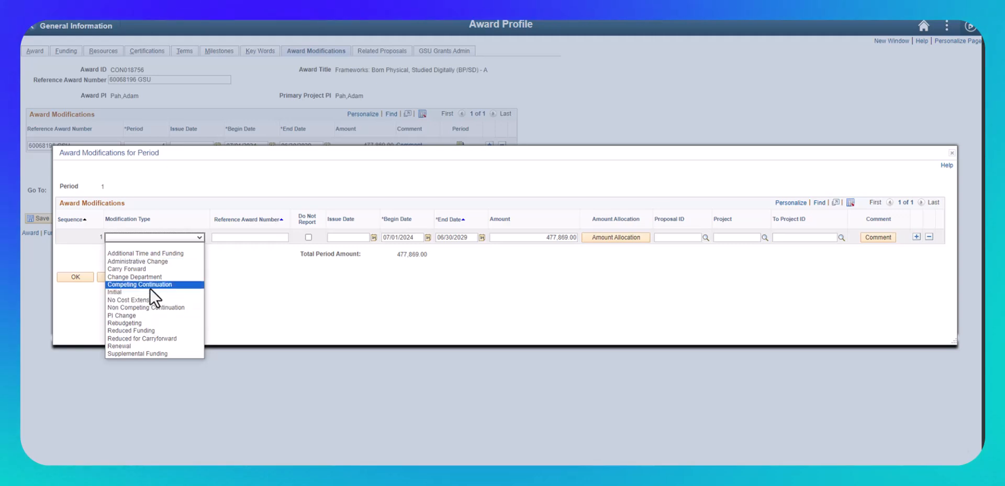
left_click(146, 292)
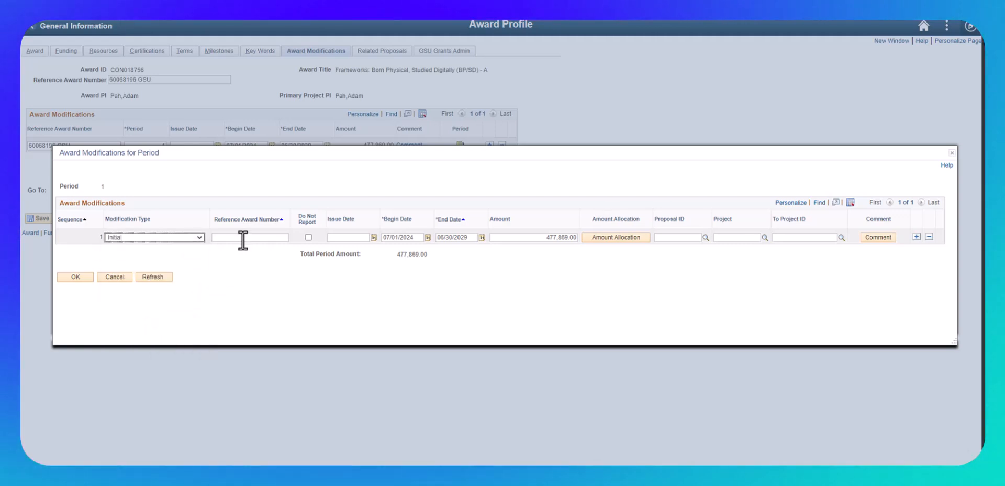
left_click(242, 237)
type("60068196 GSU")
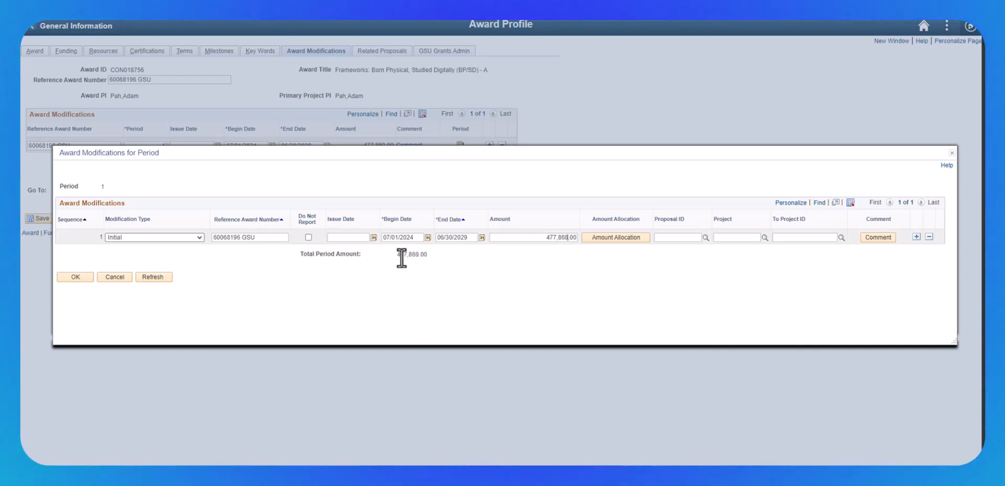
Allocate the modification amount as 306325.00 direct cost and 171543.00 indirect cost.
left_click(615, 237)
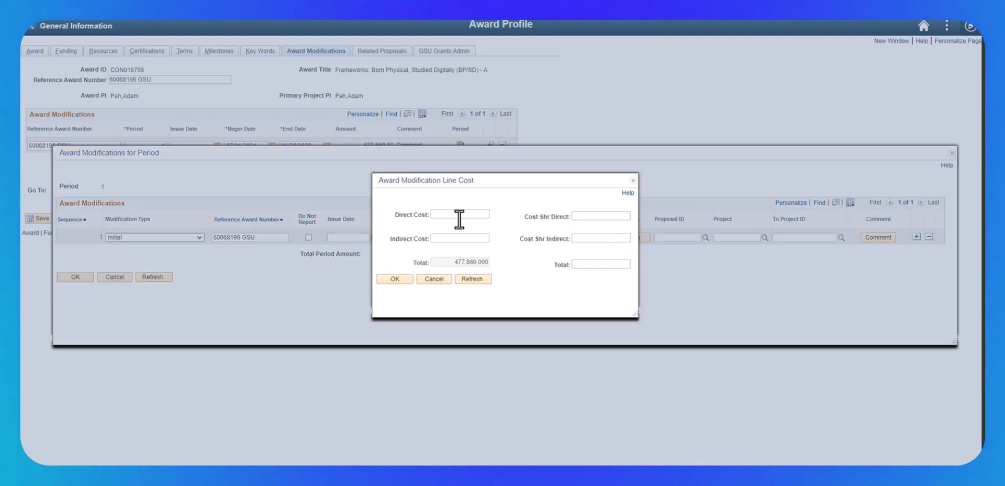
type("306325")
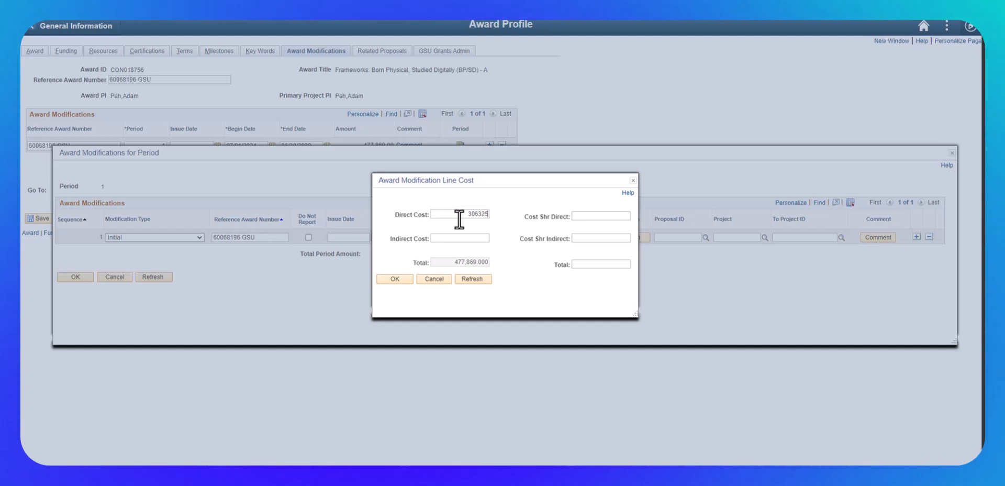
key("Tab")
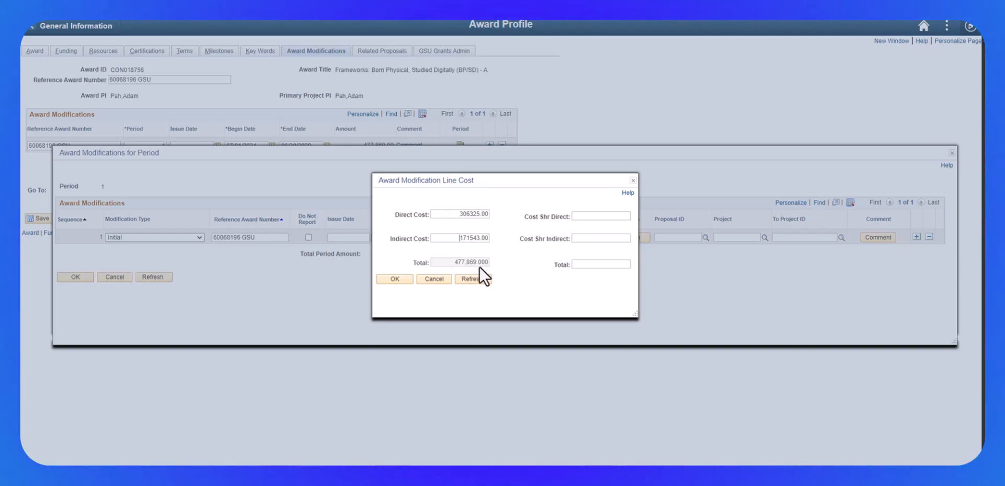
left_click(394, 278)
Assign proposal CON018756 to the modification and set both its project and to-project ID to SP00016589.
left_click(706, 238)
left_click(405, 272)
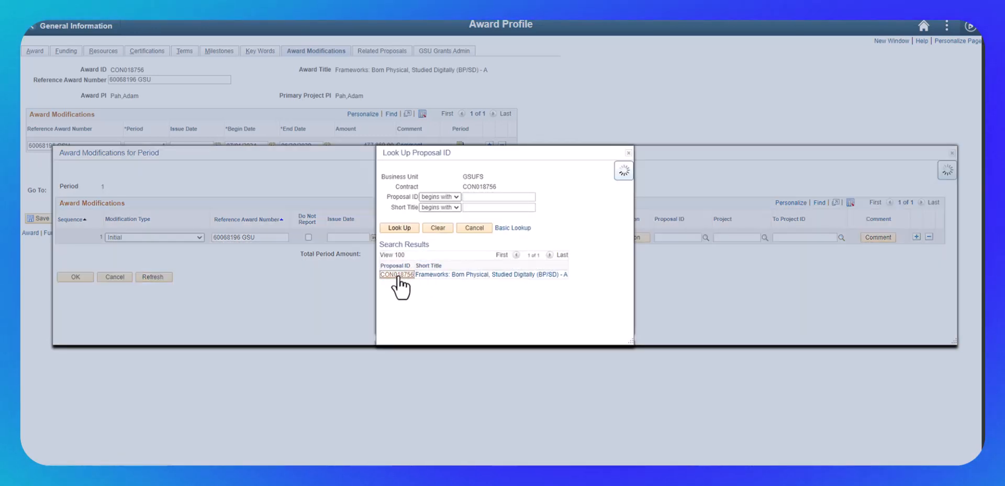
left_click(765, 237)
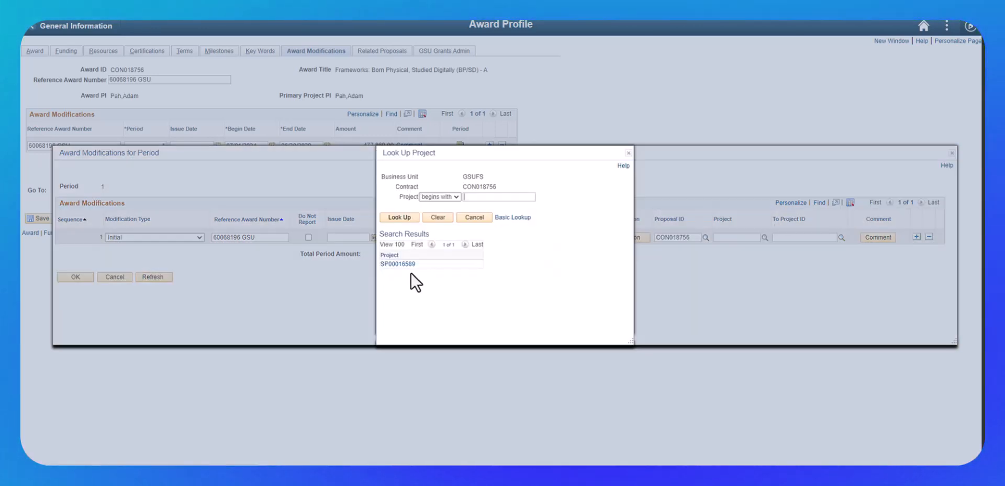
left_click(408, 273)
left_click(842, 237)
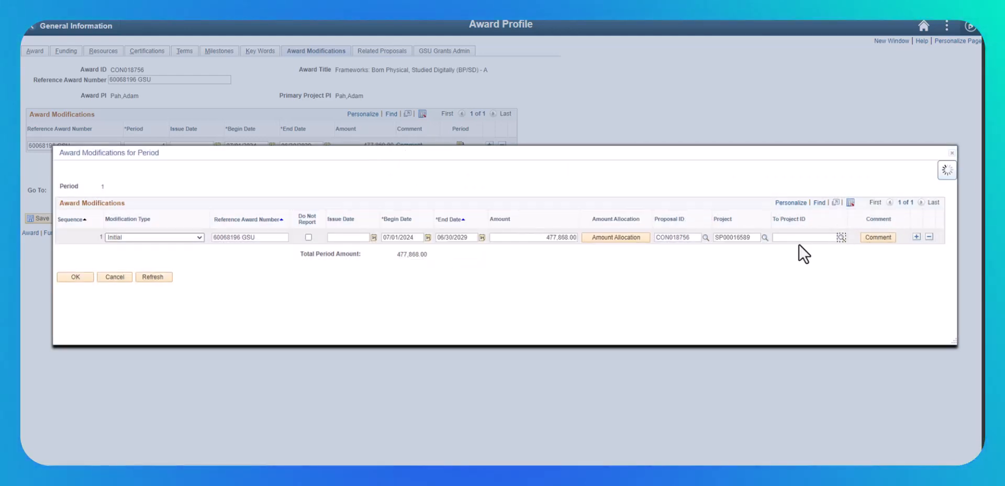
left_click(456, 254)
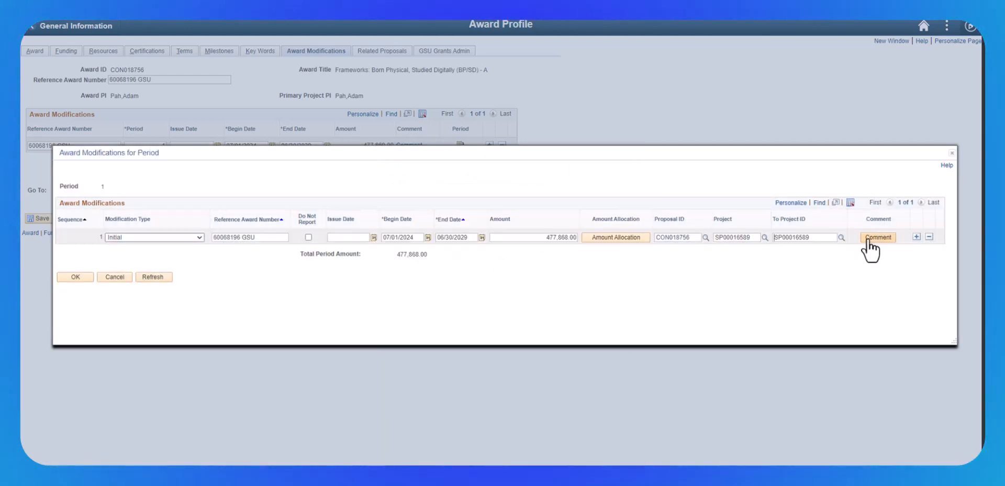
Add the two-line comment "New award setup" and "Automatic Carryforward" to the modification, and save the award profile.
left_click(875, 237)
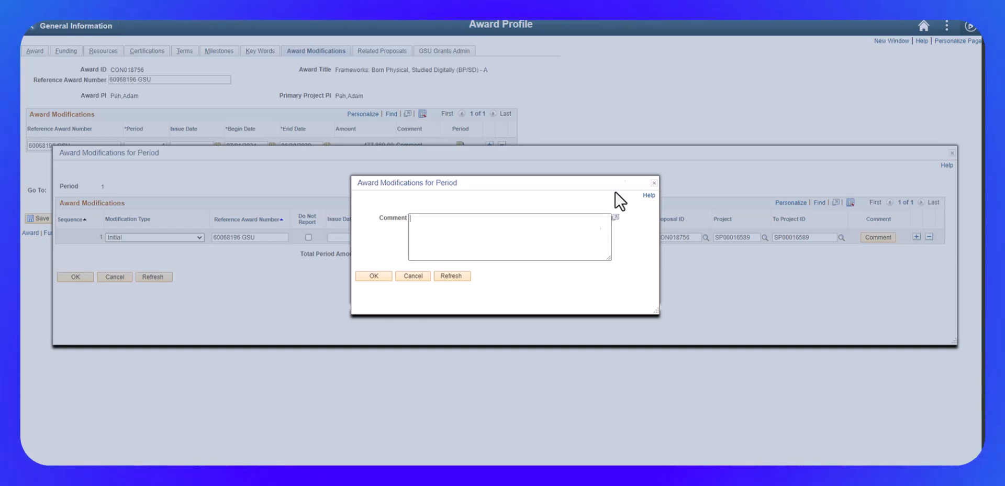
type("New award")
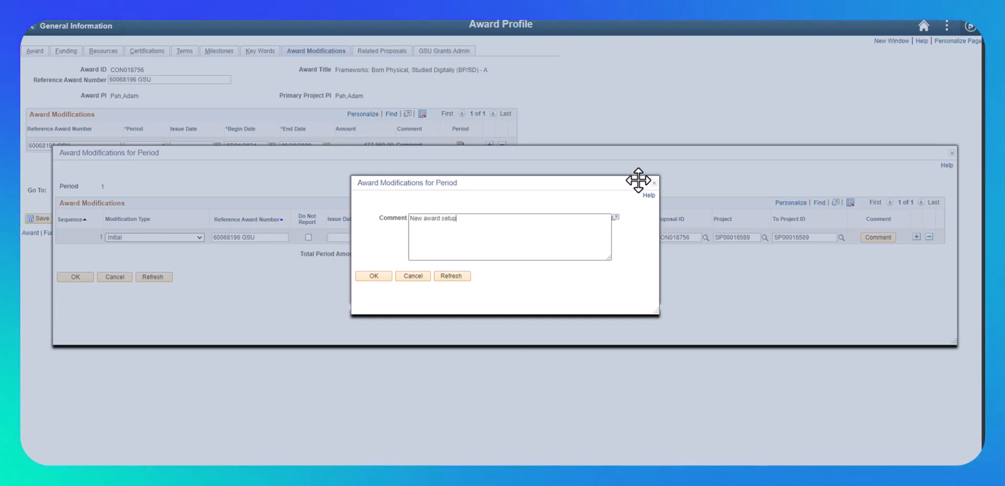
type(" setup")
key("Return")
type("Automatic Carryforward")
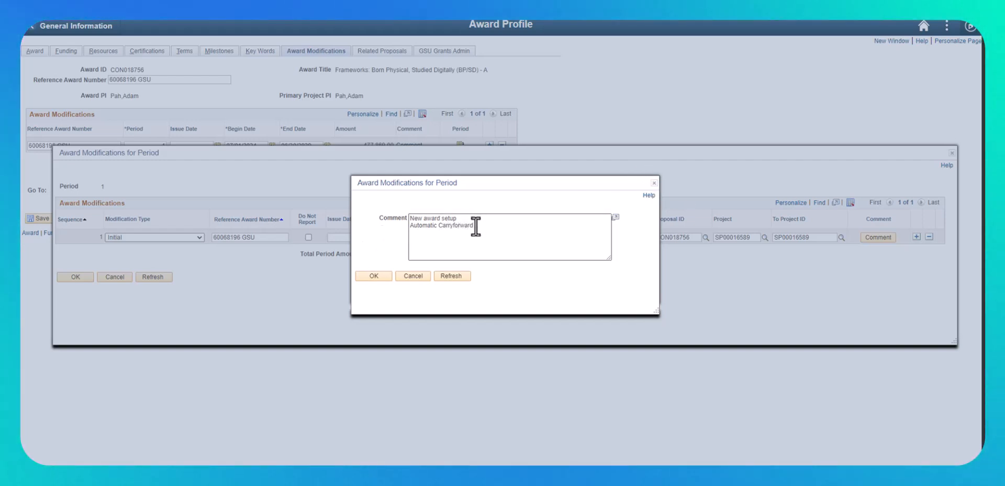
left_click(376, 274)
left_click(77, 277)
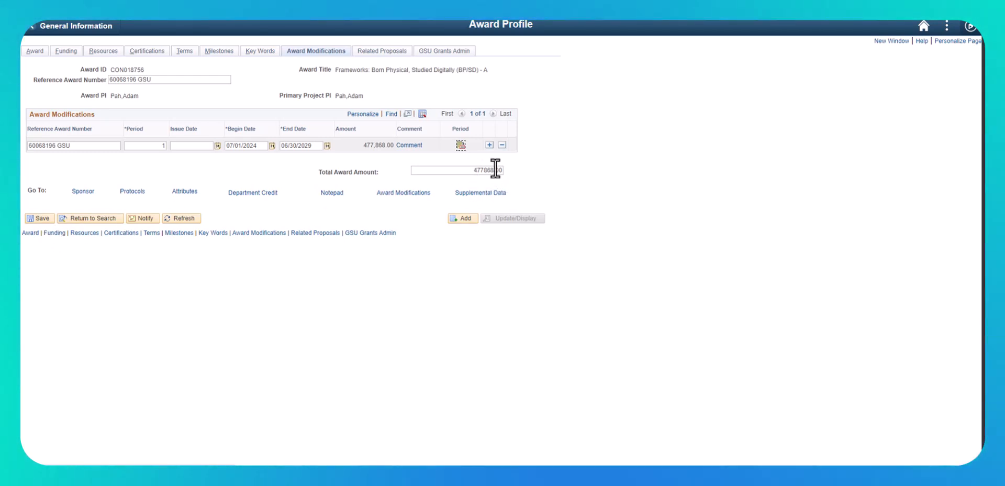
left_click(42, 219)
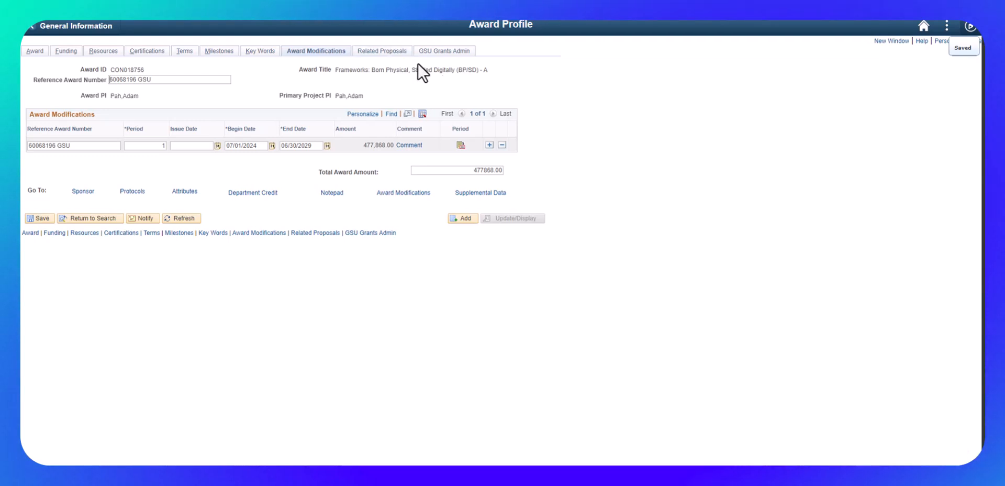
Review the GSU grants administration information and the award modifications, saving the award profile from each.
left_click(443, 51)
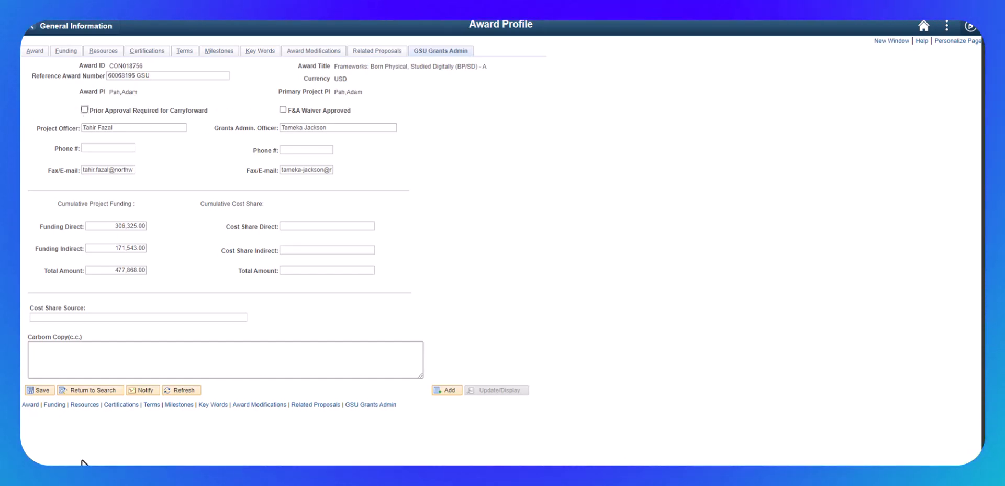
left_click(42, 389)
left_click(302, 51)
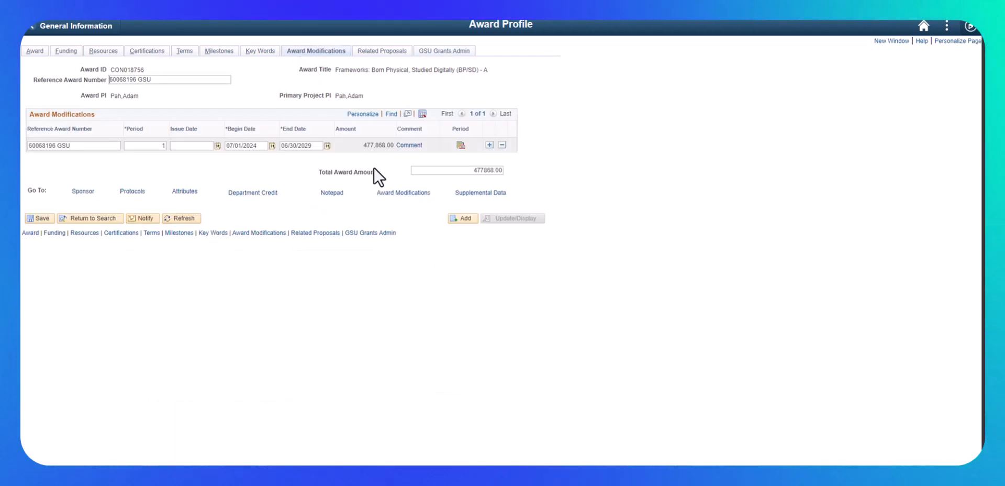
left_click(36, 218)
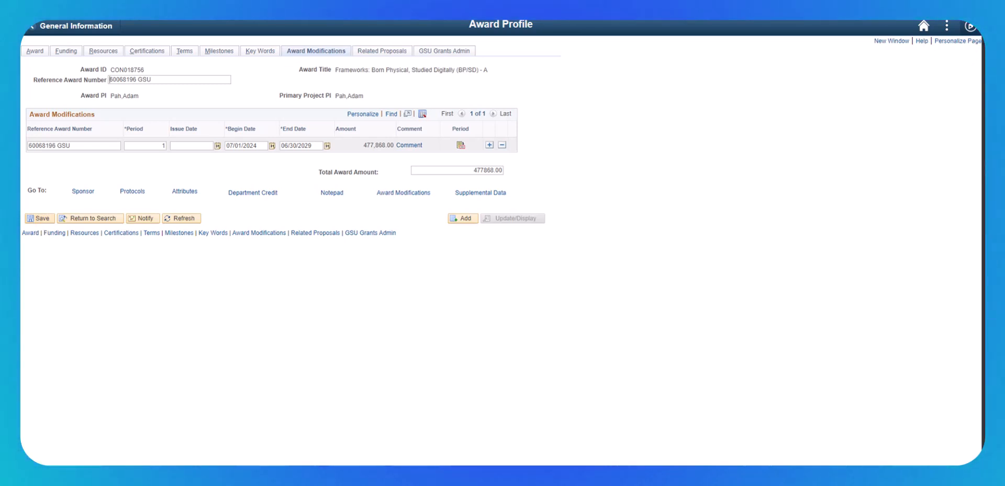
Switch to the award notice and copy its SP number SP00016589 into the project ID of the GSU Notice of Award Action.
left_click_drag(984, 56, 63, 2)
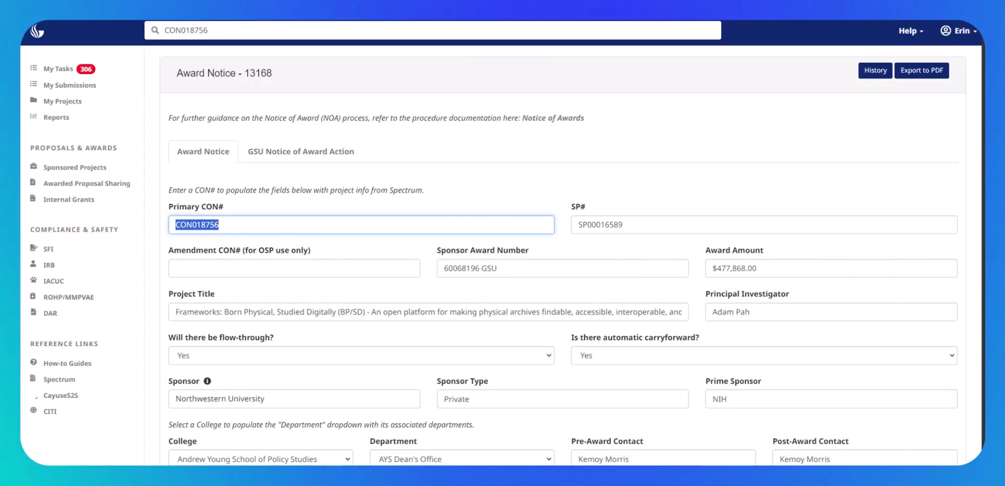
left_click(634, 226)
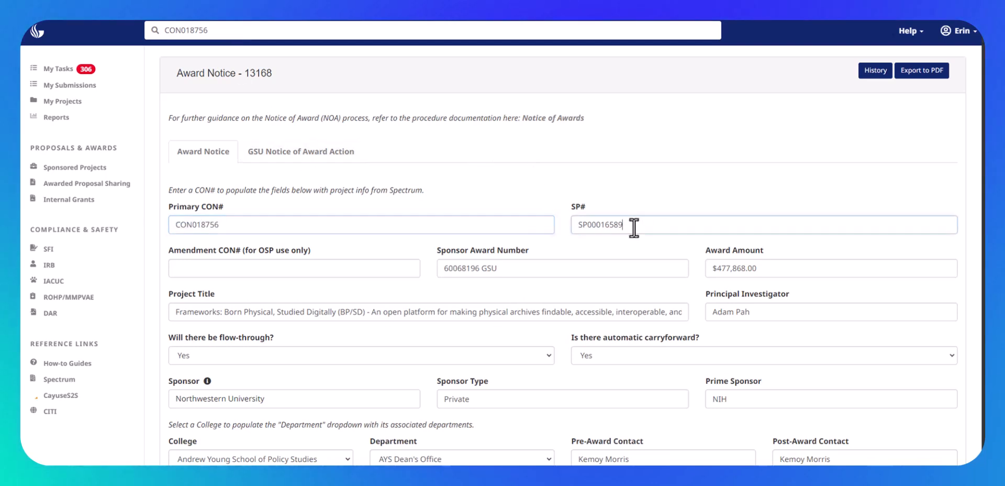
left_click_drag(635, 226, 568, 226)
key("ctrl+c")
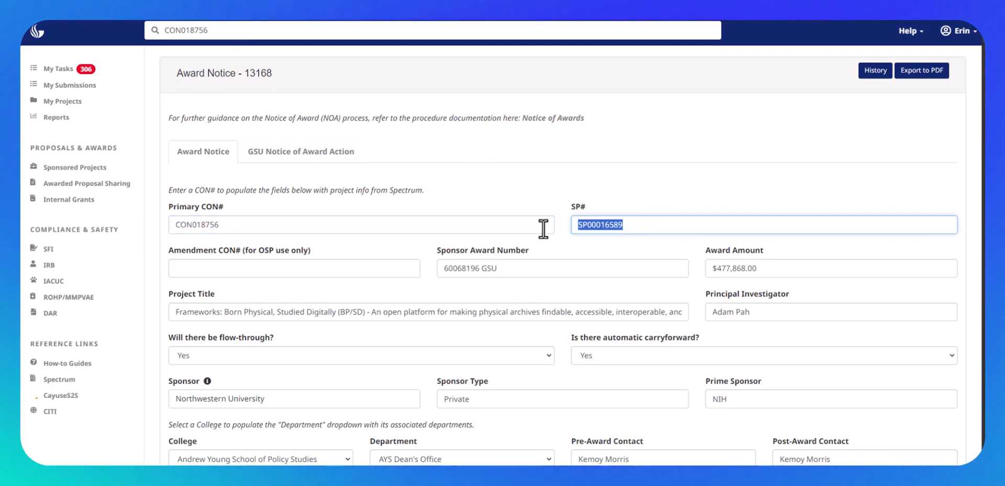
left_click(332, 153)
left_click(220, 225)
key("ctrl+v")
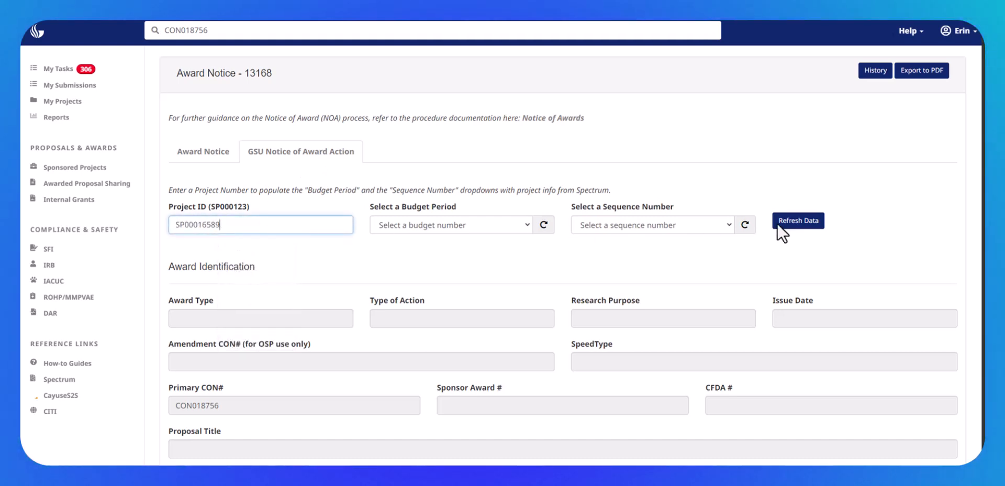
Refresh the notice of award action data and select budget period 1 with its first available sequence number.
left_click(802, 219)
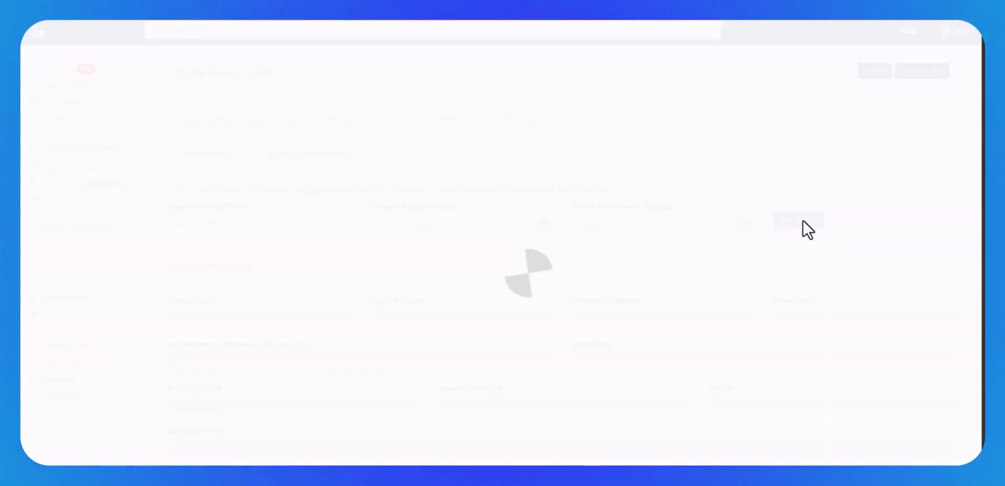
left_click(524, 226)
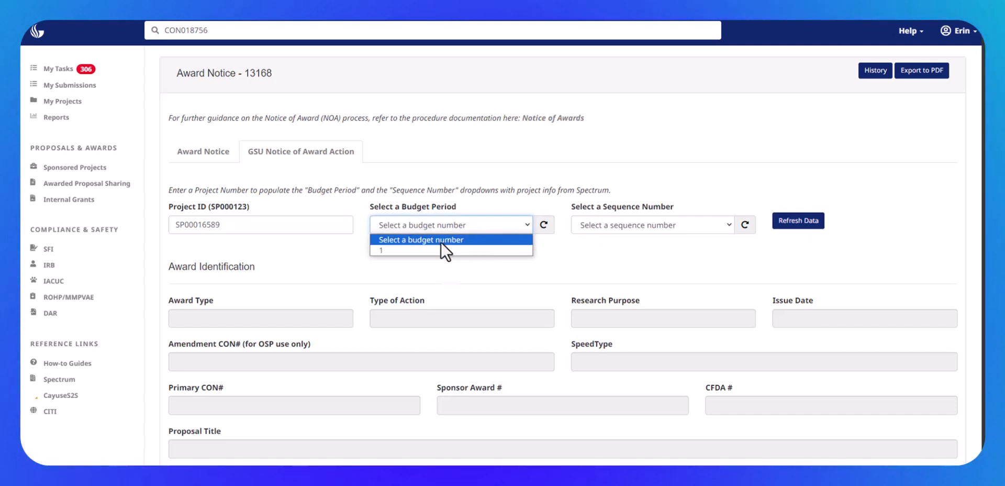
left_click(427, 250)
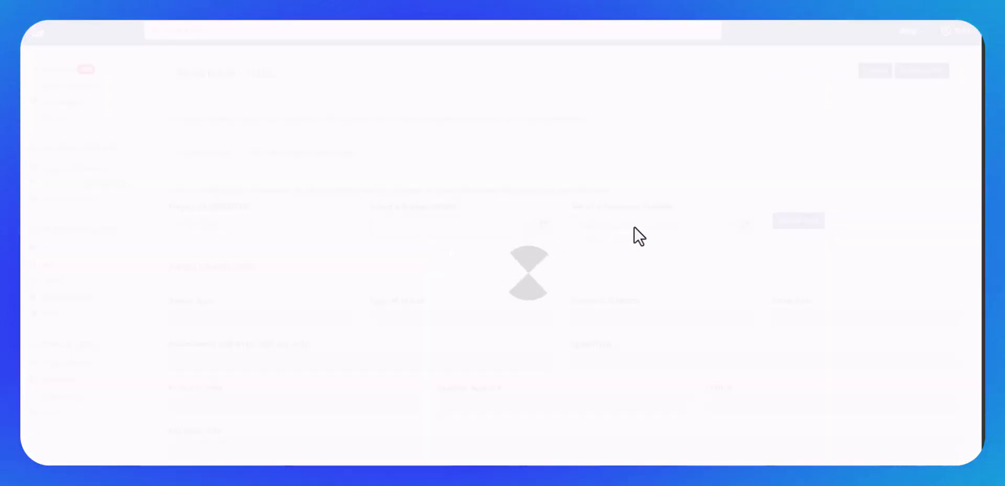
left_click(633, 226)
left_click(606, 251)
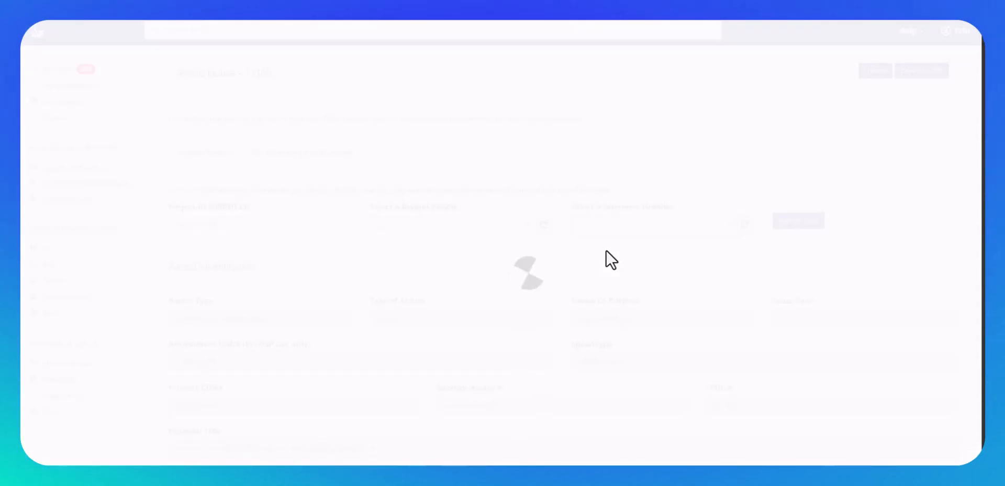
Examine the award identification, sponsor contact and financial information loaded into the notice of award action.
scroll(606, 249, "down", 4)
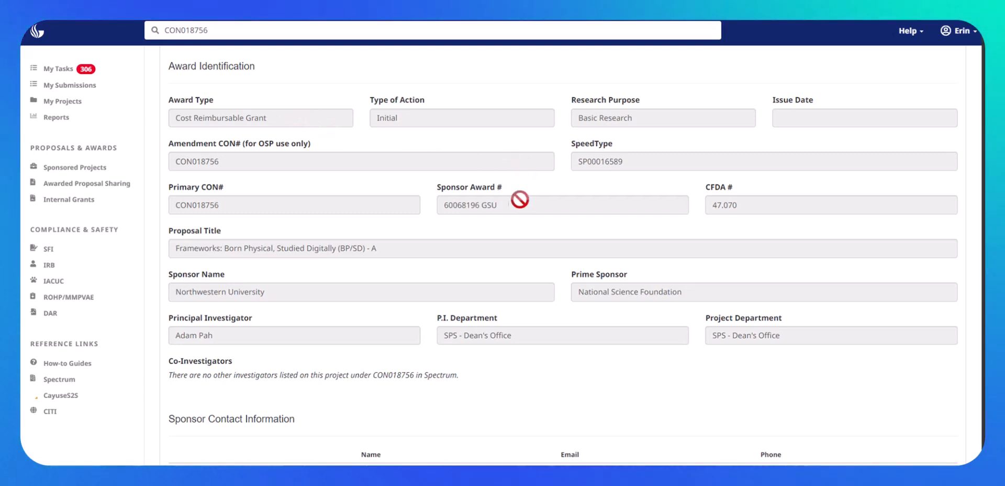
scroll(382, 323, "down", 1)
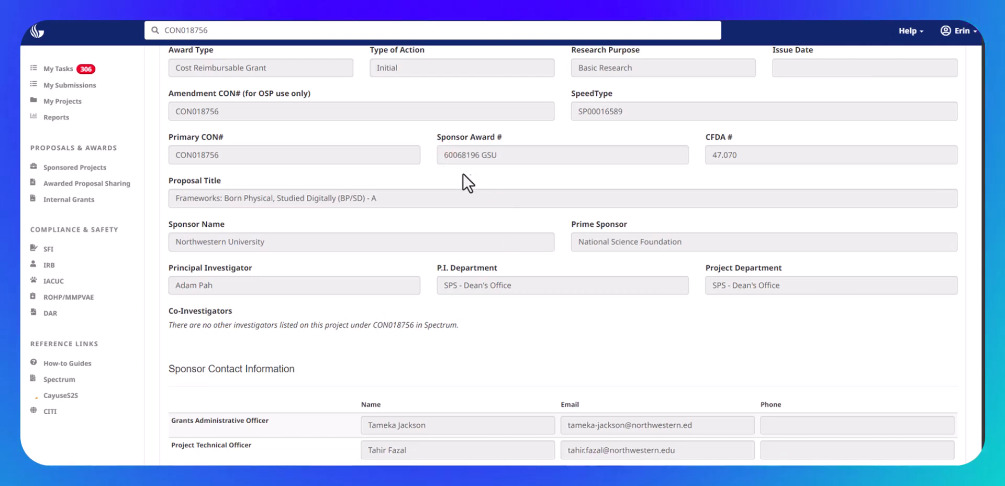
scroll(537, 253, "down", 4)
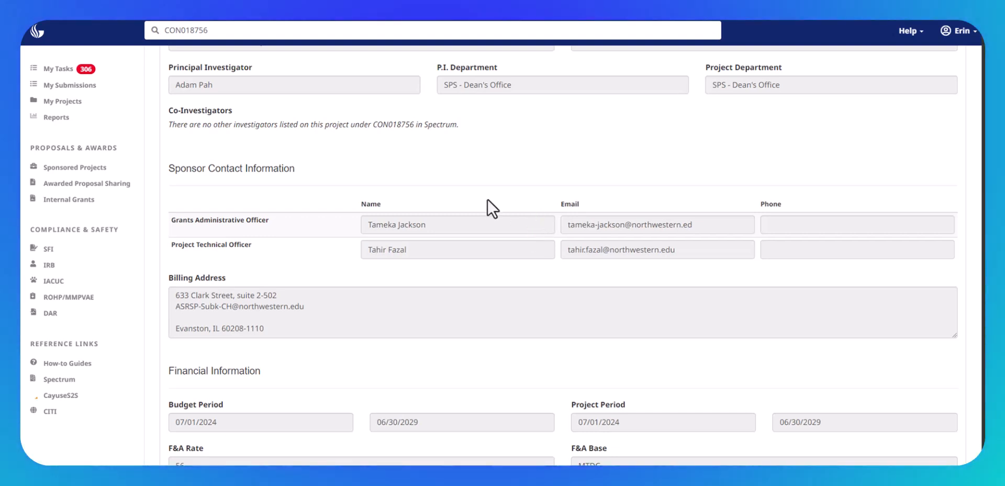
scroll(480, 246, "down", 5)
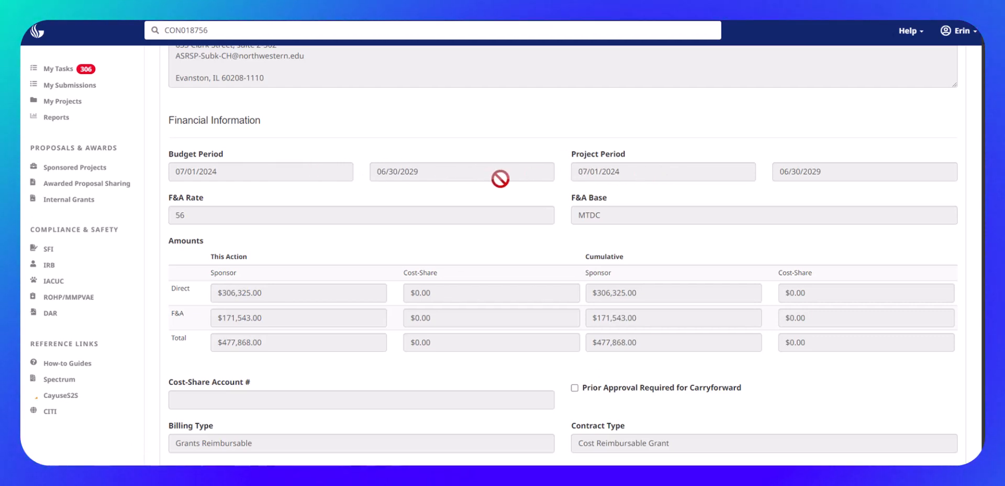
Examine the notice's award amounts, billing and contract types, effort commitment, invoicing, reports, subawards, compliance areas, special terms and comments.
scroll(500, 179, "down", 3)
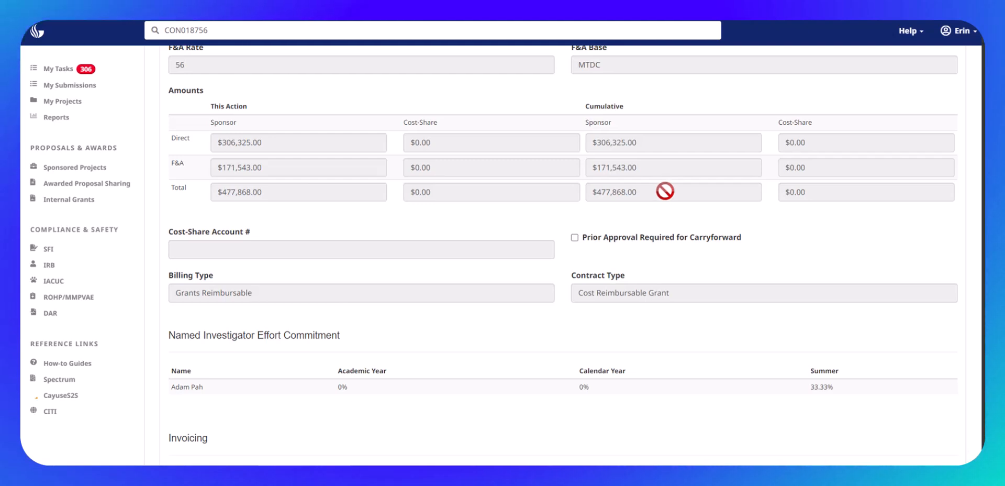
scroll(665, 190, "down", 2)
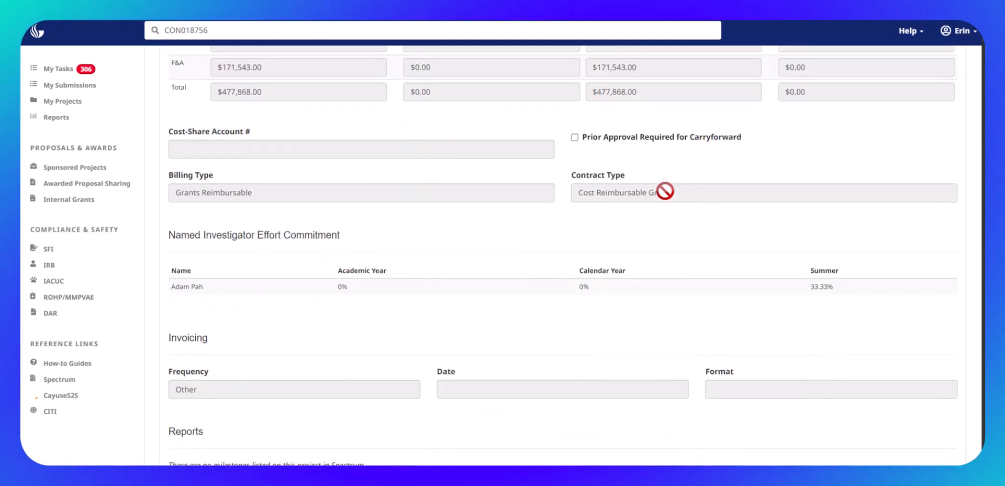
scroll(664, 190, "down", 1)
scroll(649, 191, "down", 1)
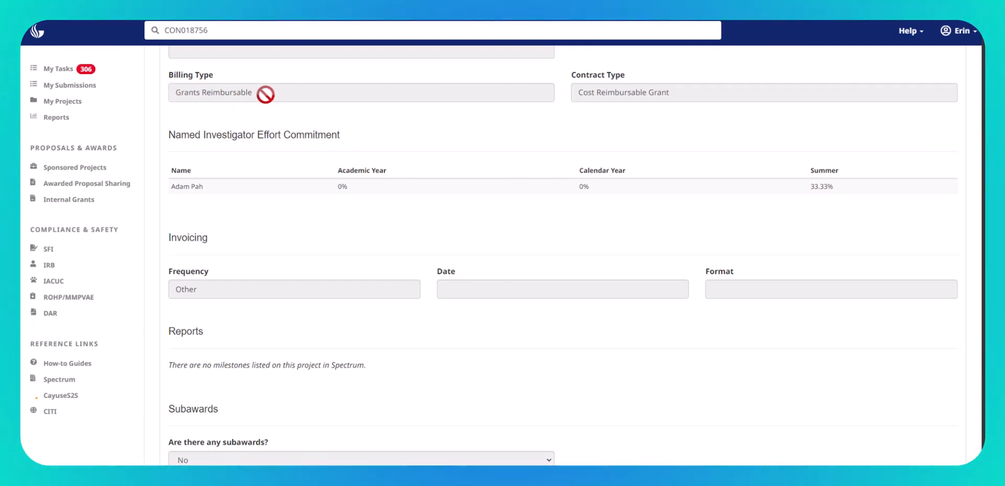
scroll(624, 156, "down", 1)
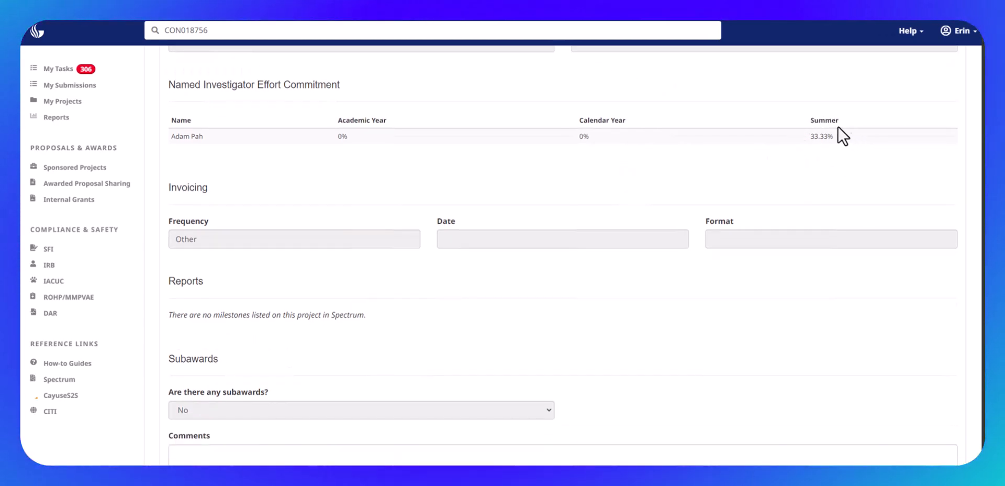
scroll(768, 146, "down", 1)
scroll(767, 147, "down", 1)
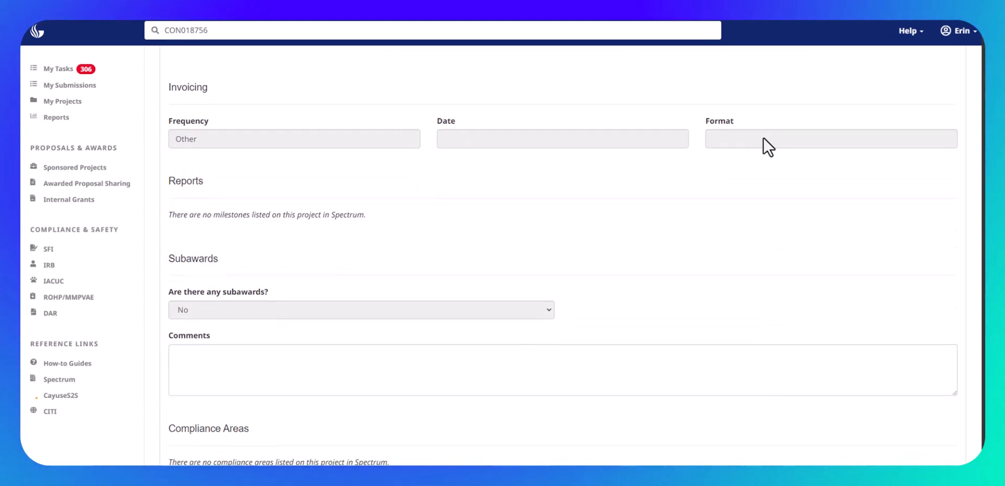
scroll(489, 326, "down", 1)
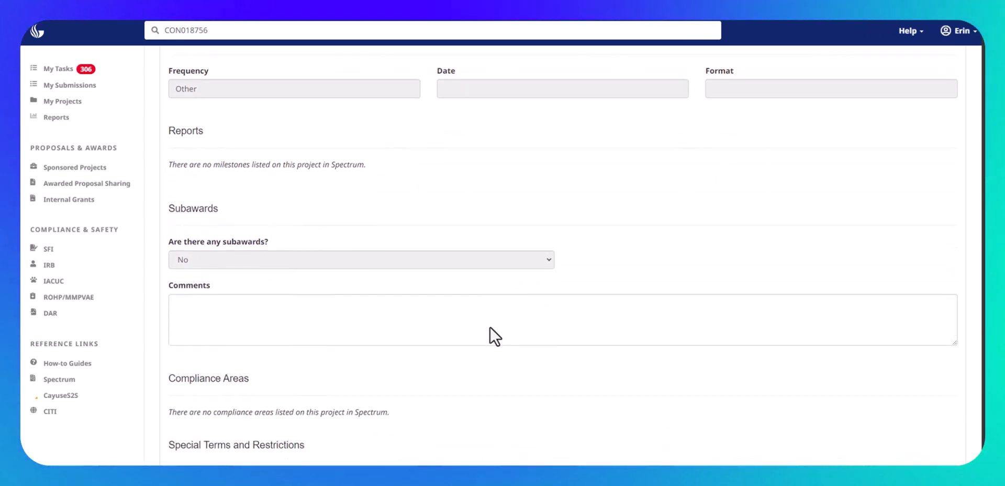
scroll(388, 309, "down", 1)
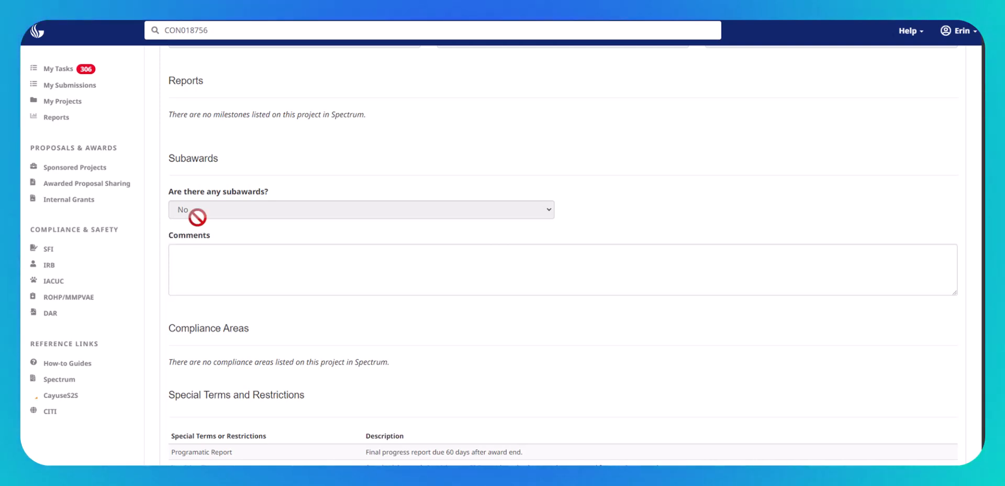
scroll(279, 257, "down", 3)
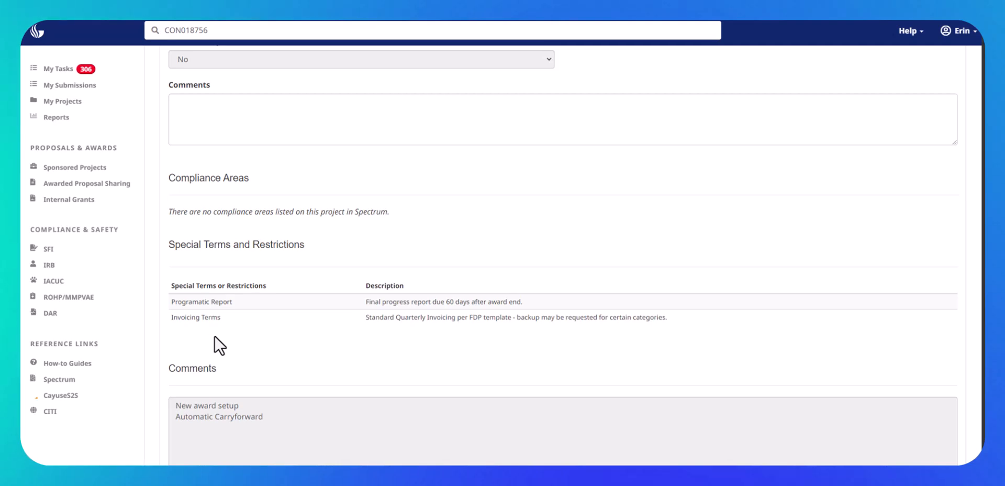
scroll(214, 336, "down", 3)
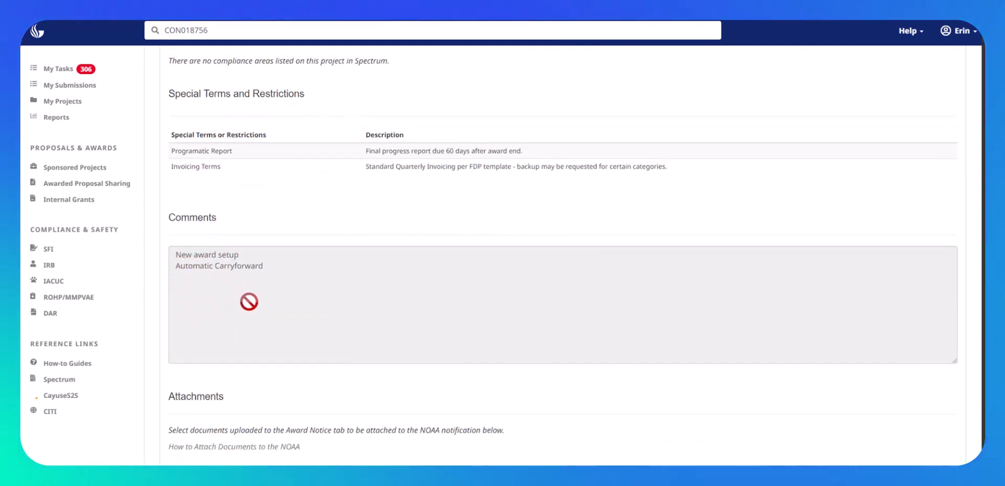
Attach the draft CSSI 2023 OSP budget workbook and the FE PDF dated 06132024 to the NOAA and save the NOAA changes.
scroll(249, 301, "down", 3)
left_click(207, 327)
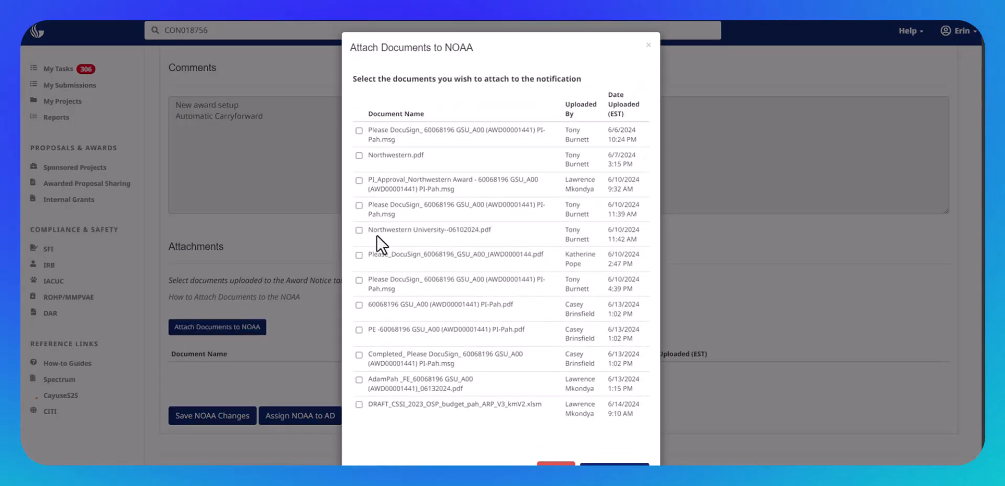
left_click(358, 404)
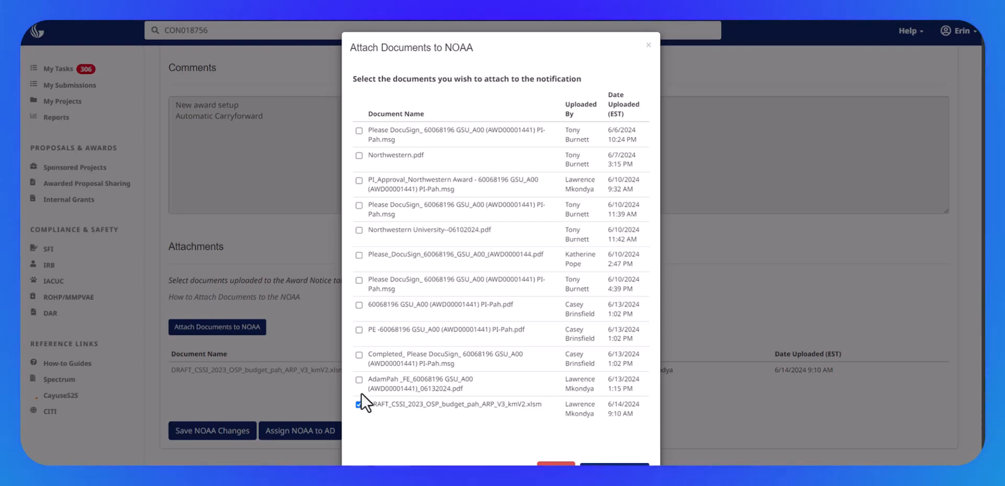
left_click(358, 379)
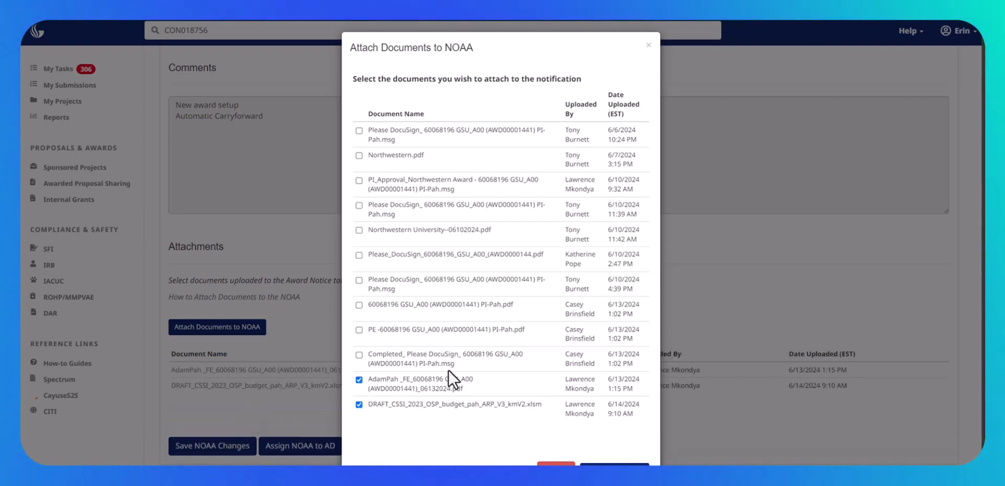
scroll(545, 369, "down", 2)
left_click(620, 441)
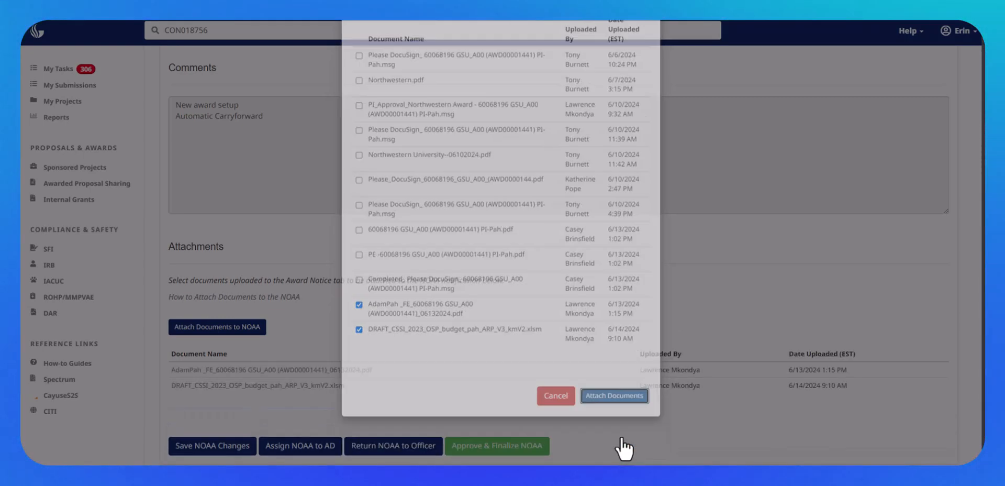
left_click(636, 155)
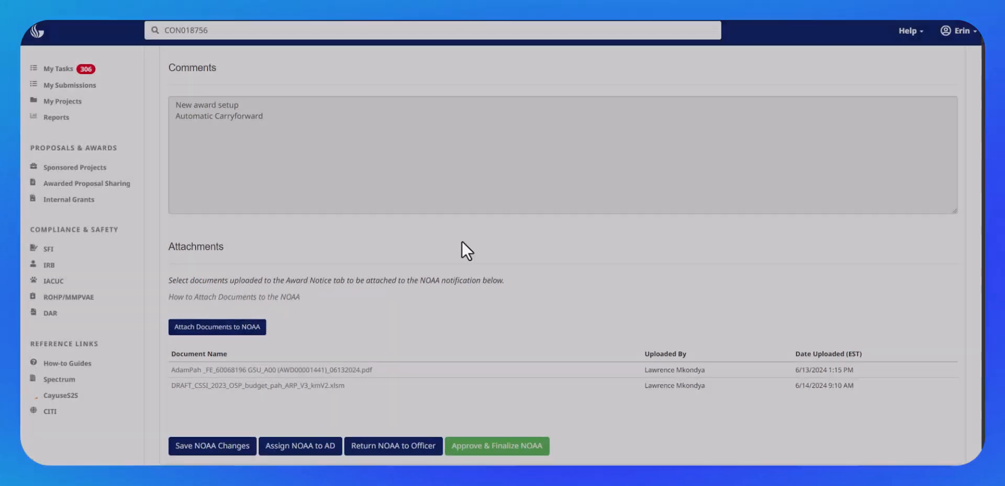
left_click(195, 446)
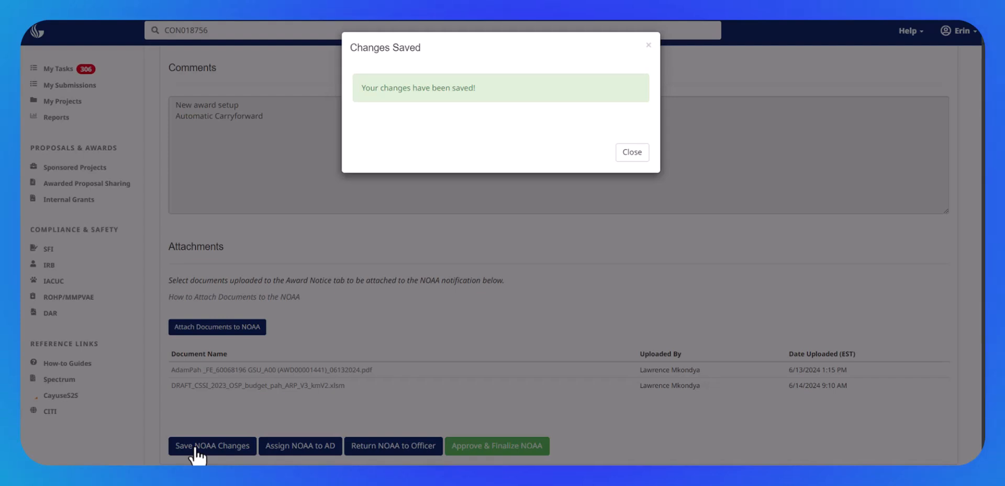
left_click(626, 157)
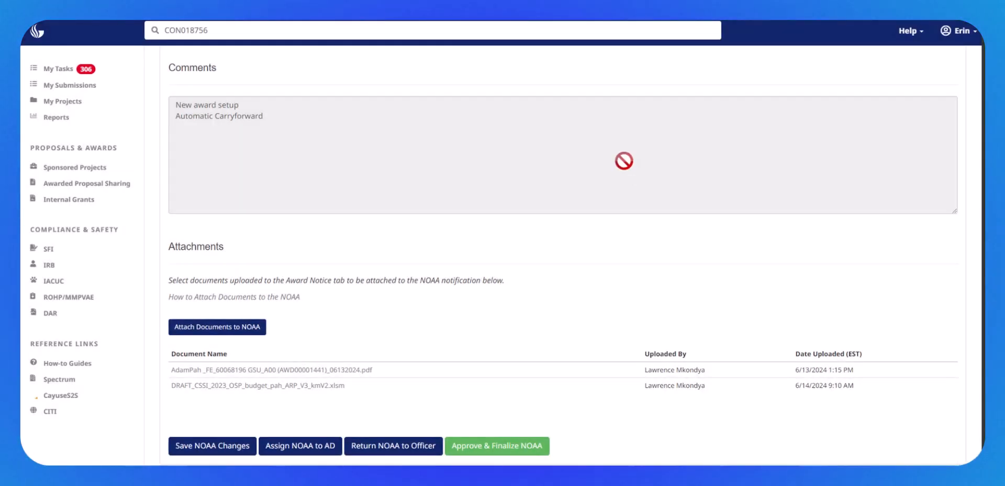